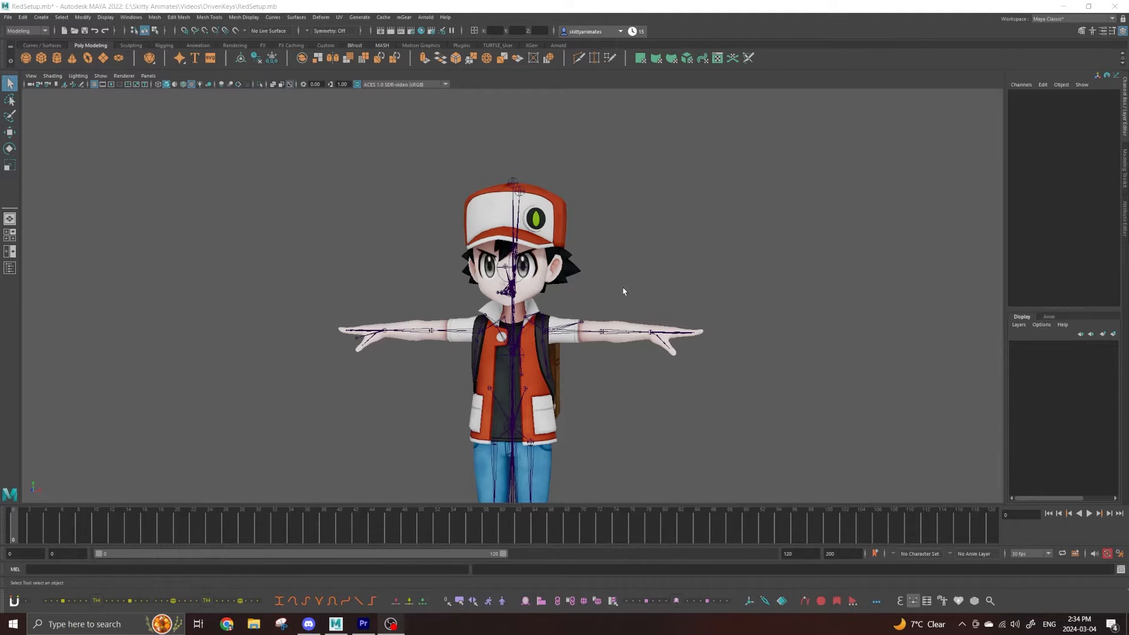
- Examine the face mesh's UVs in the UV Editor to see how the eye shell lines up with the eye texture
mouse_move(538, 343)
alt+mouse_down()
mouse_move(482, 344)
mouse_move(558, 345)
mouse_move(540, 343)
alt+mouse_up()
click(492, 278)
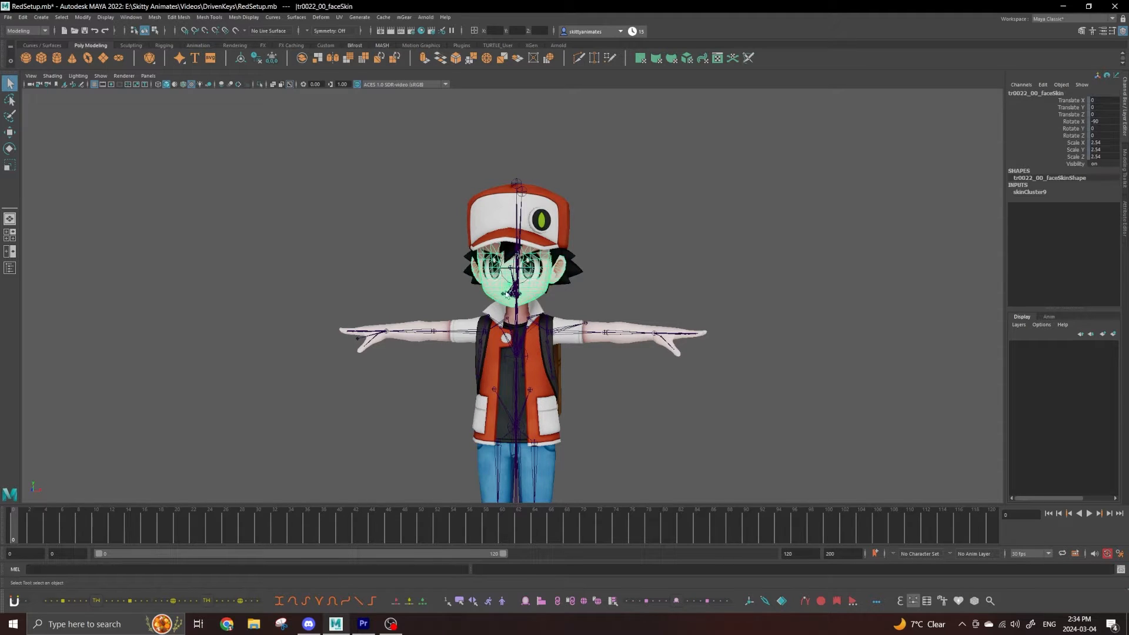
click(643, 298)
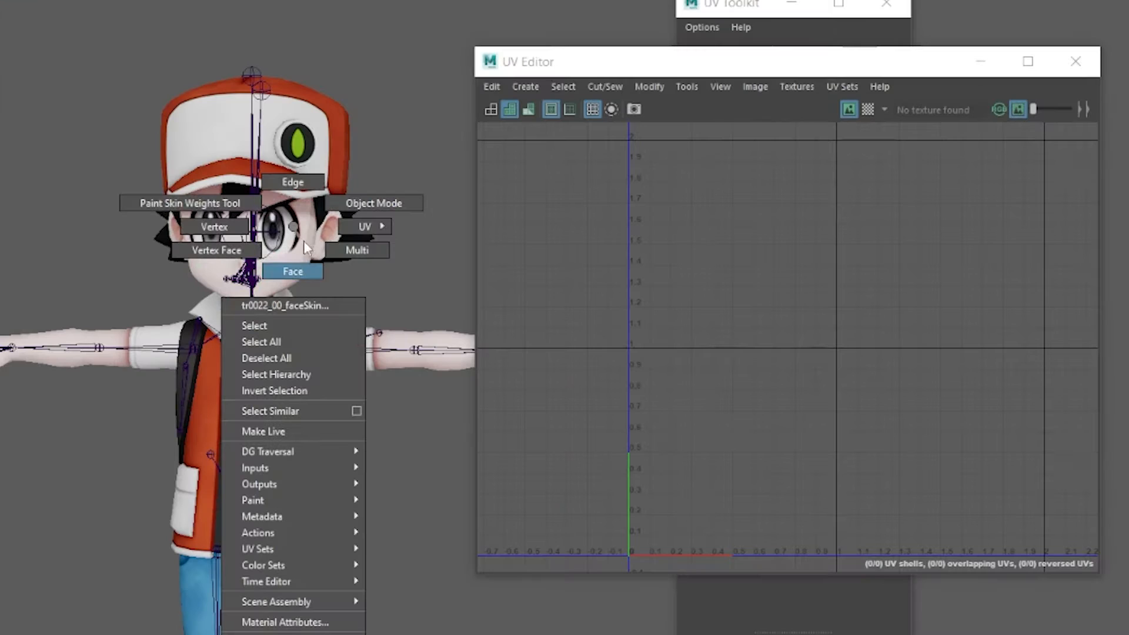
right_drag(303, 241, 364, 264)
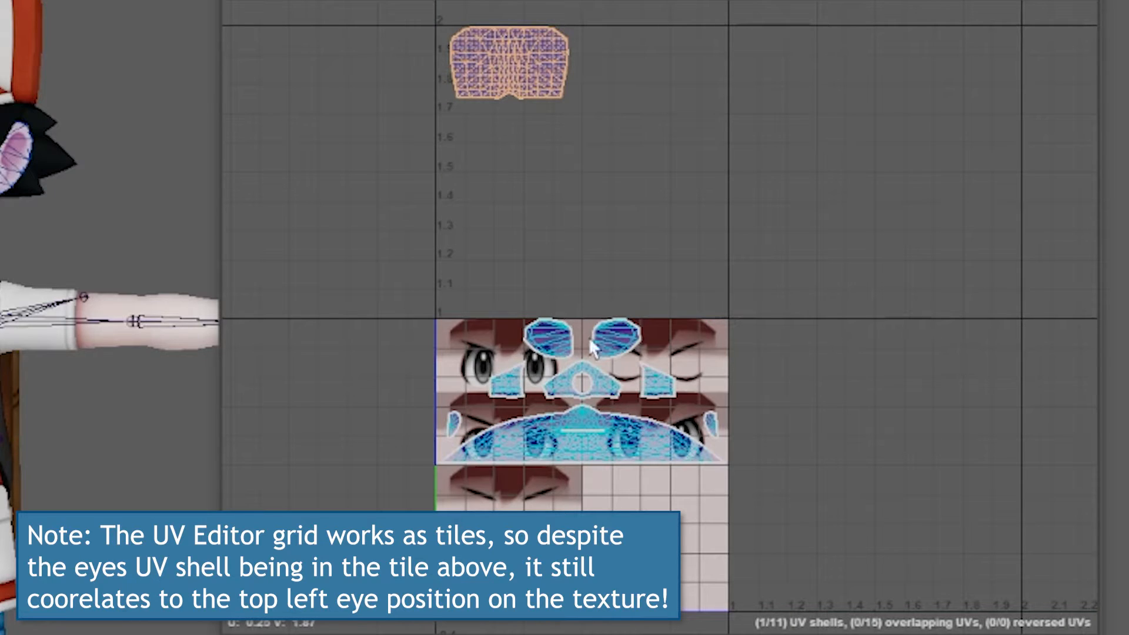
scroll(620, 416, up, 3)
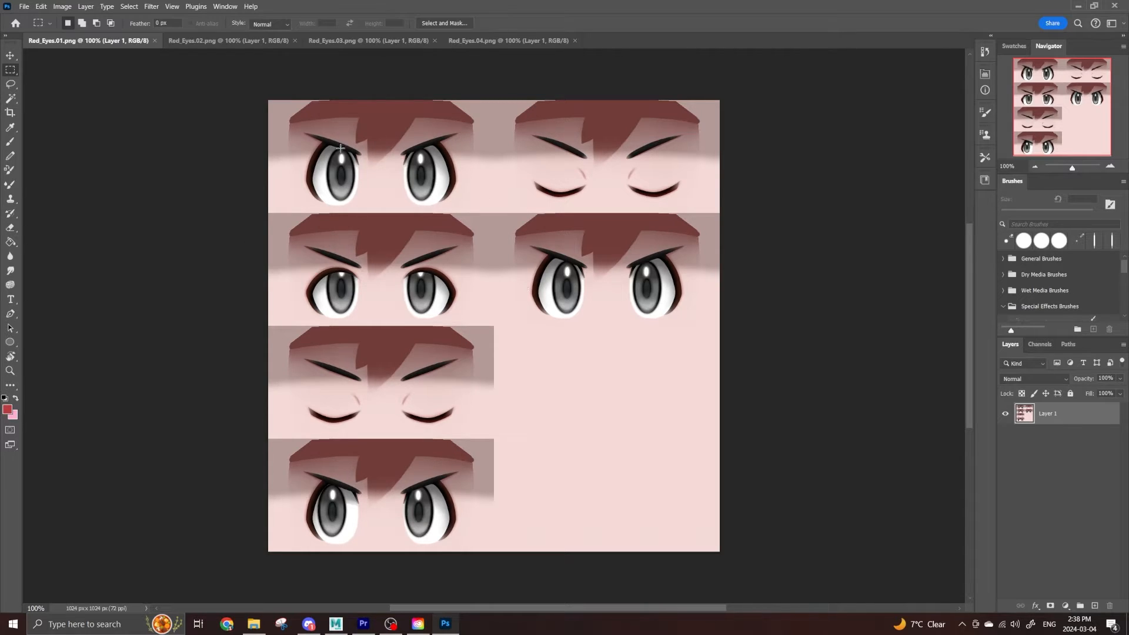
- Switch to Photoshop and compare the eye expressions in the Red_Eyes.01 to Red_Eyes.04 texture images
click(292, 40)
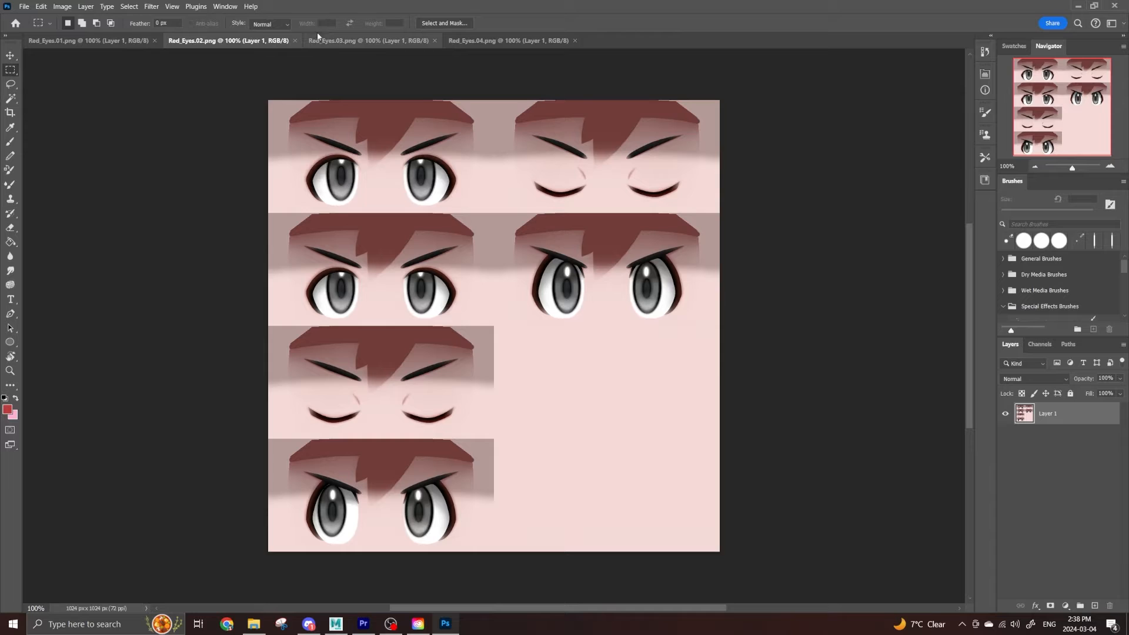
click(350, 41)
click(511, 41)
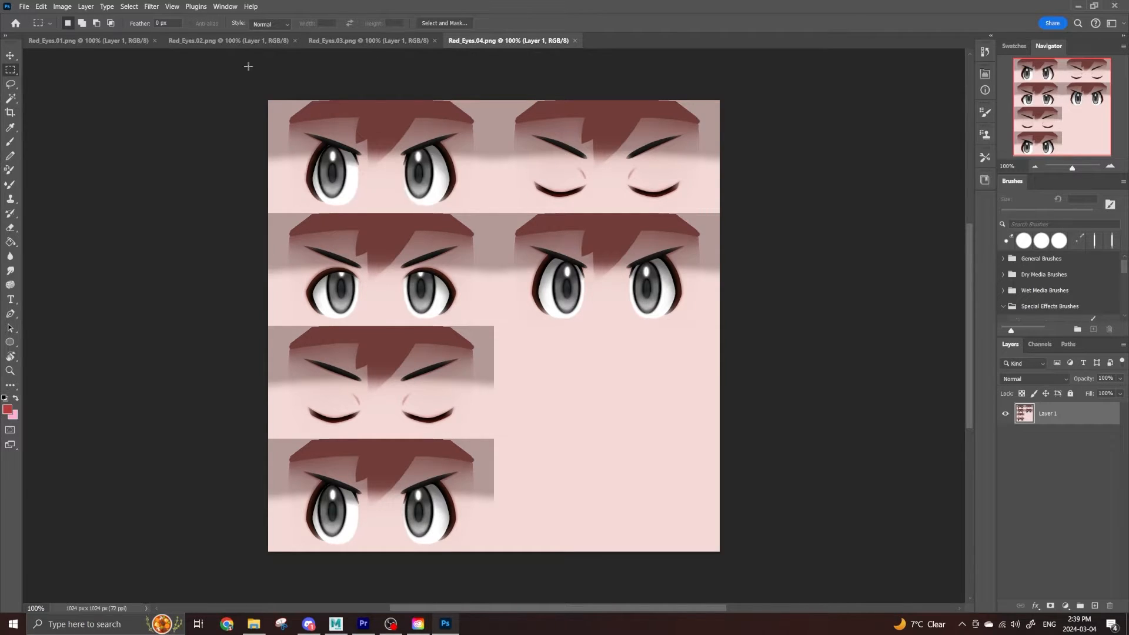
click(115, 41)
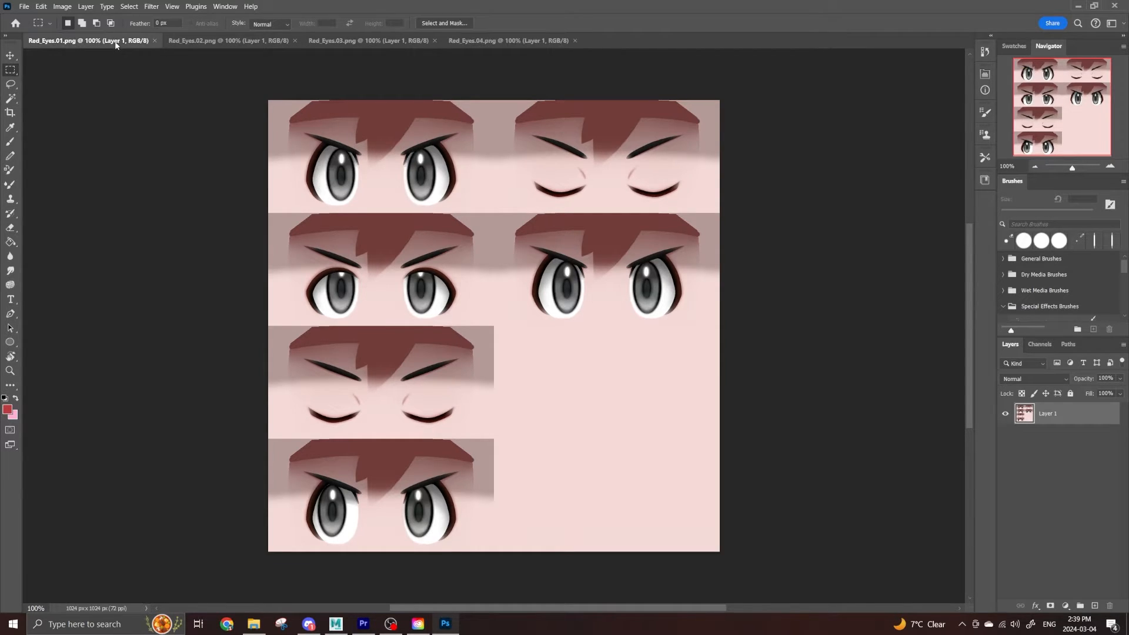
click(219, 44)
click(358, 41)
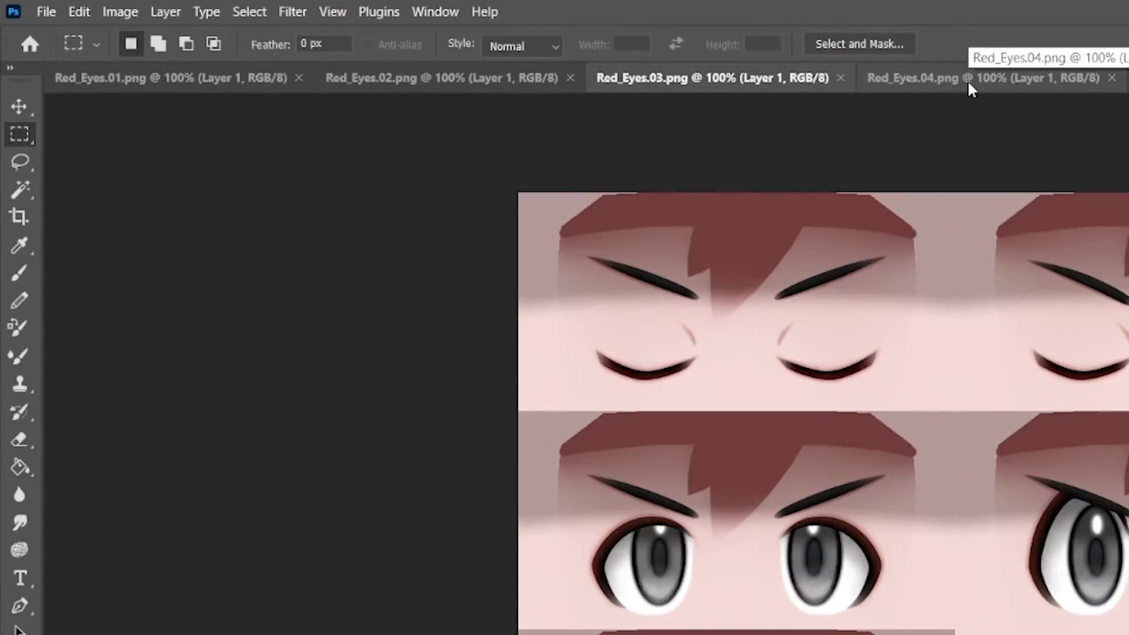
click(968, 80)
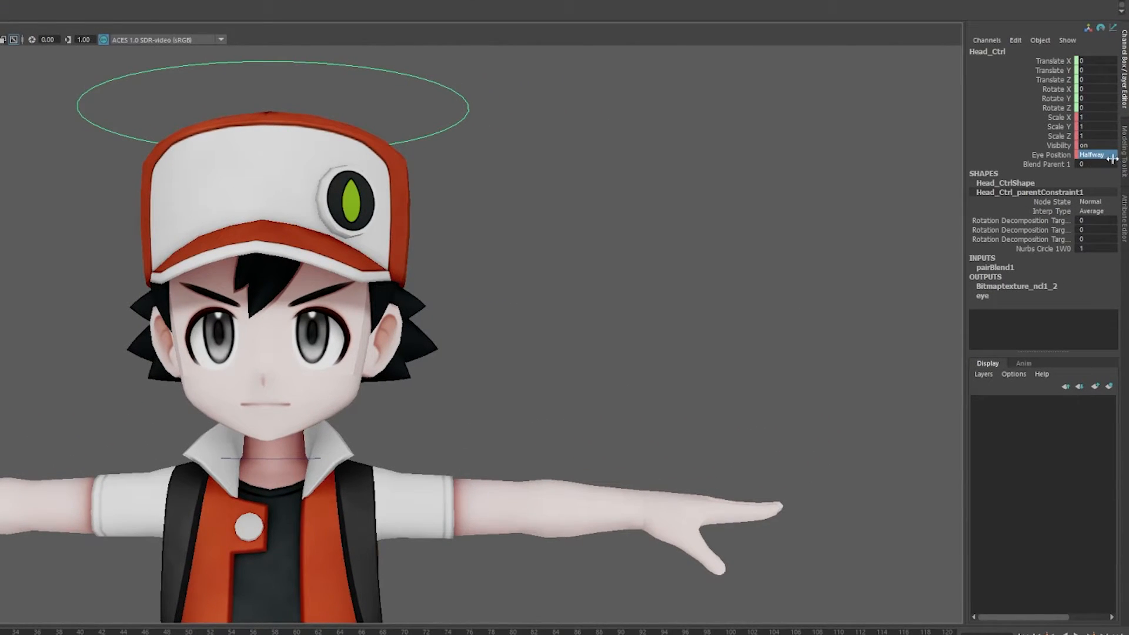
- Switch to Maya and preview another Eye Position option on the finished rig's Head_Ctrl
click(1112, 158)
click(1091, 187)
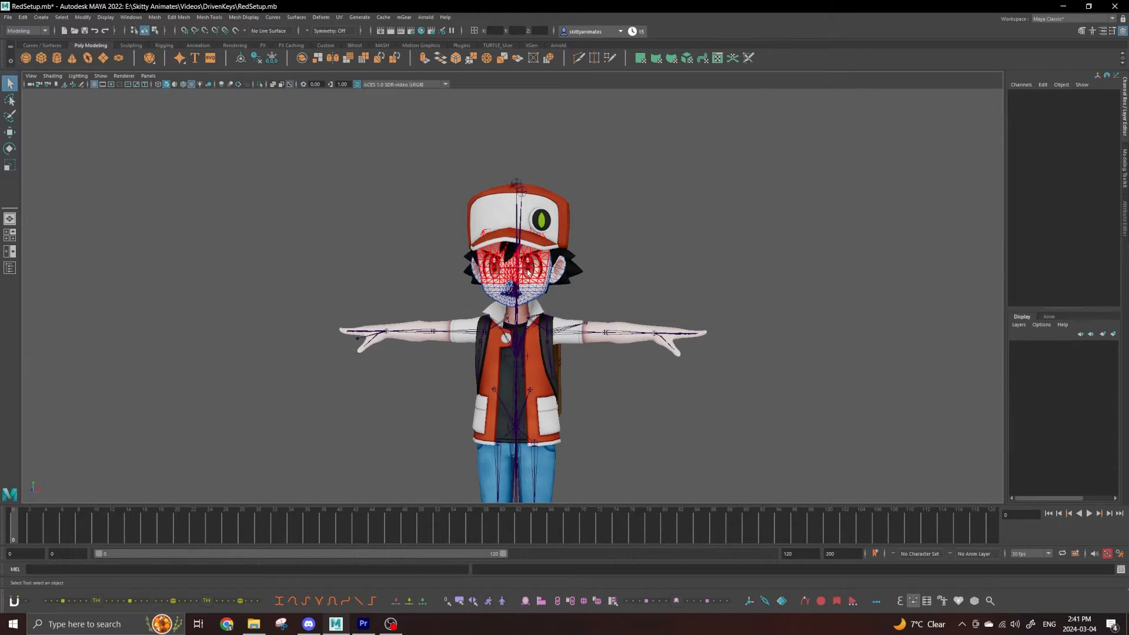
- Create a NURBS circle, scale it to about 63.3, and snap it to the joint at the top of the head
right_drag(540, 271, 570, 262)
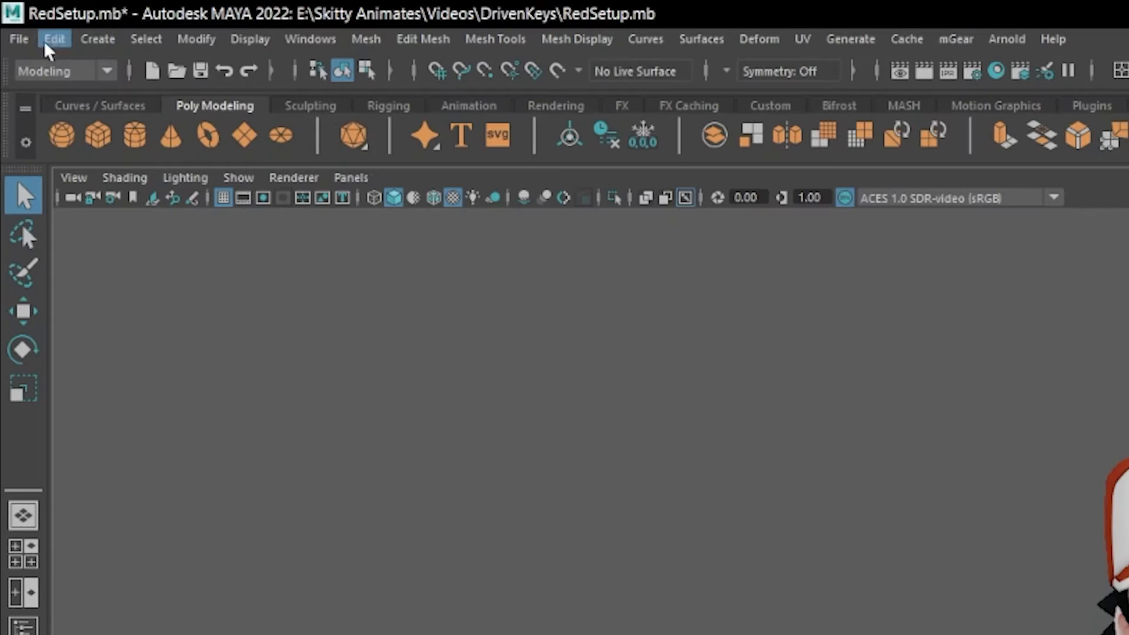
click(97, 39)
mouse_move(176, 97)
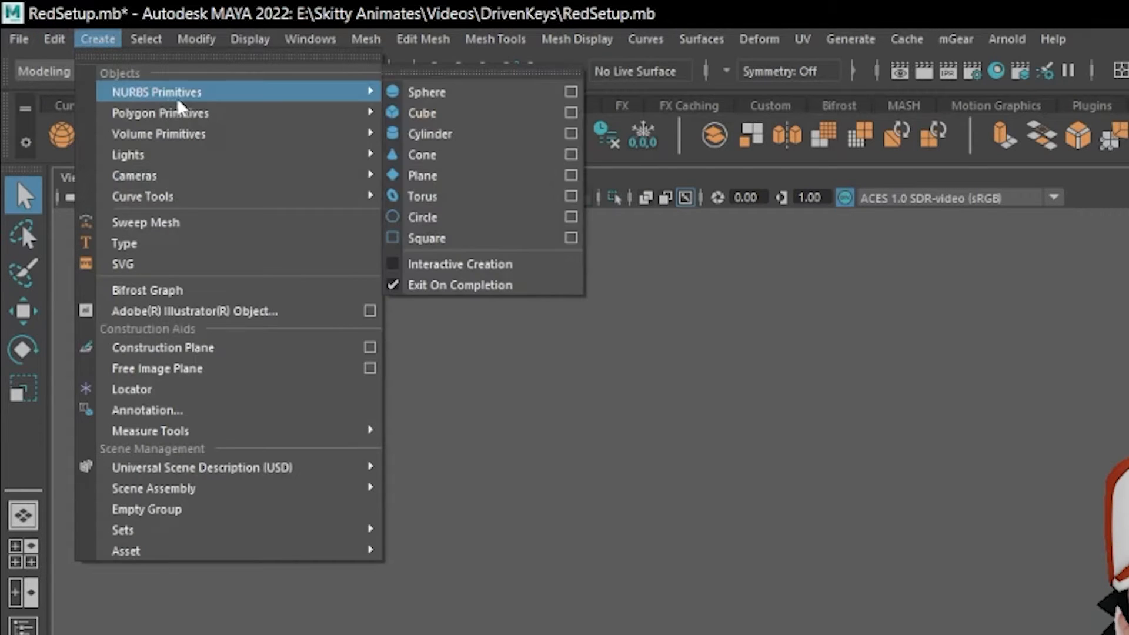
click(432, 218)
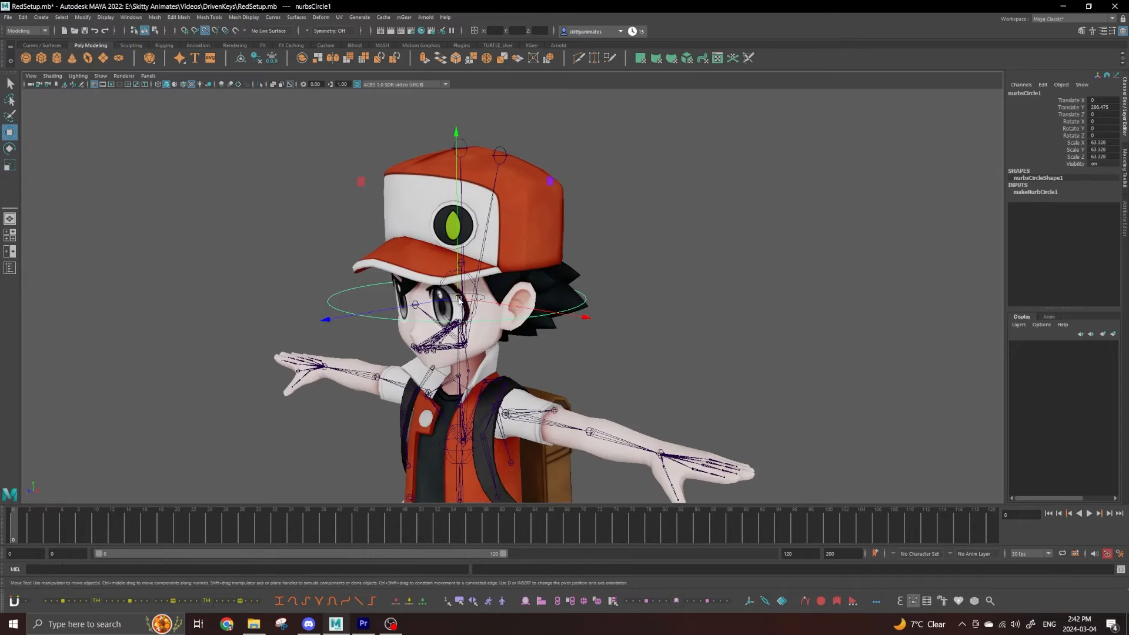
drag(465, 240, 460, 148)
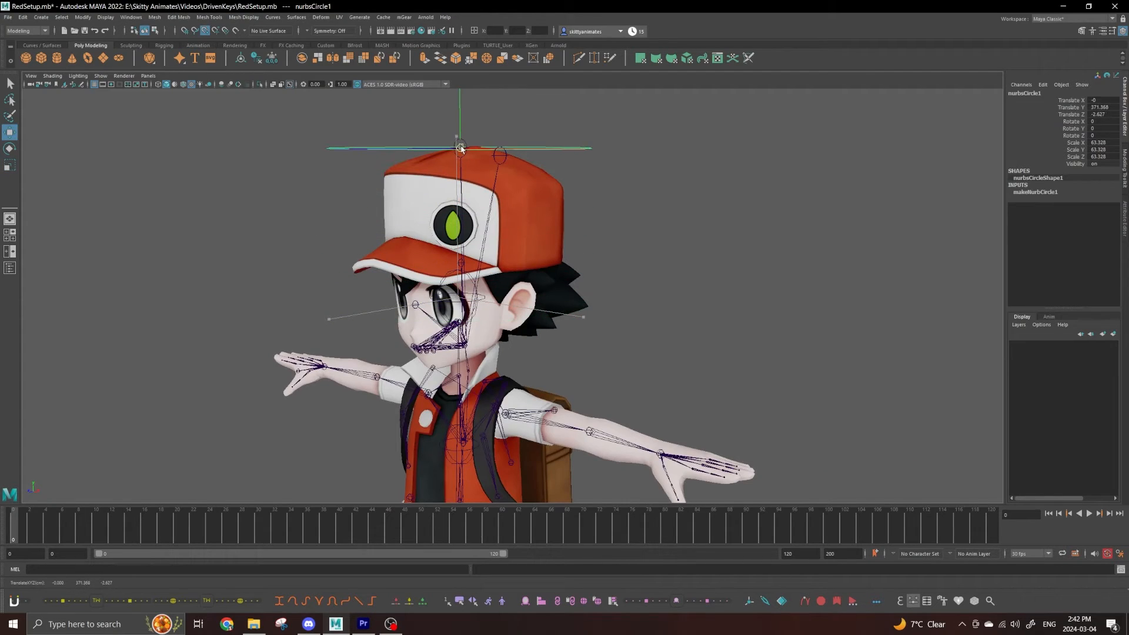
alt+drag(445, 242, 488, 265)
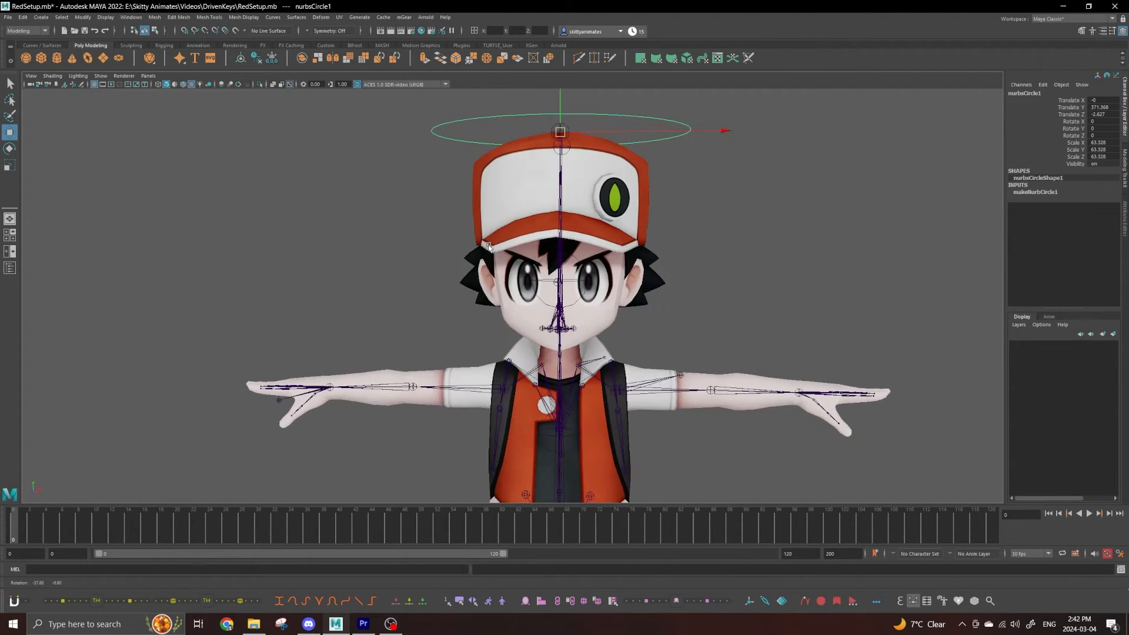
- Rename the circle above the head to Head_Ctrl
double_click(1035, 94)
text(Head C)
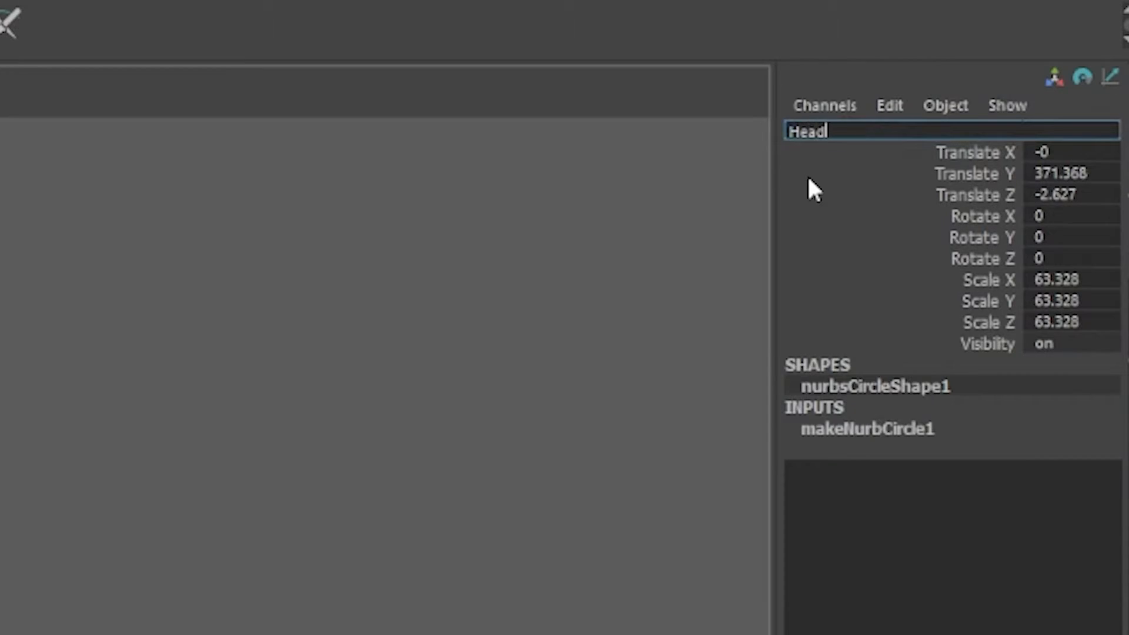
text(trl)
key(Return)
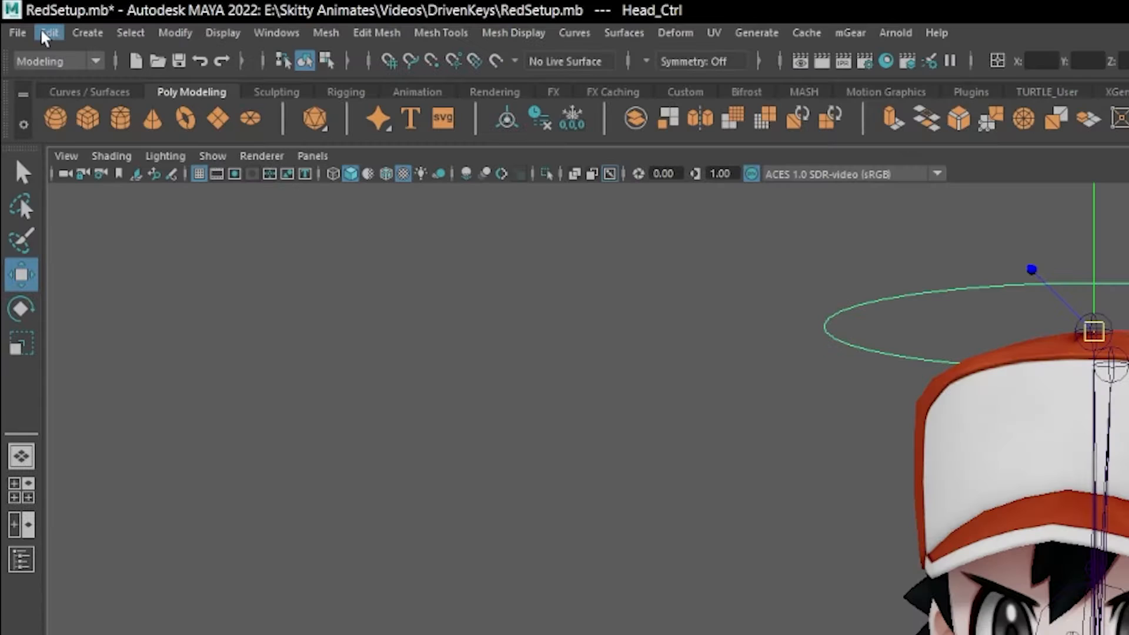
- Delete the construction history of Head_Ctrl and freeze its transformations
click(49, 32)
mouse_move(164, 251)
click(345, 259)
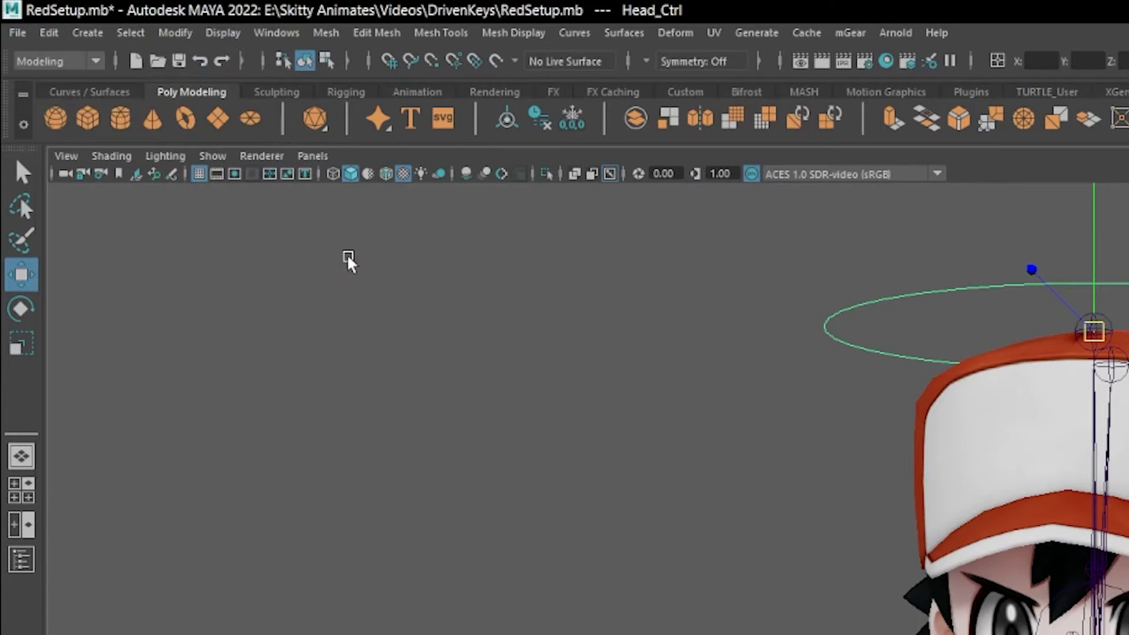
click(176, 34)
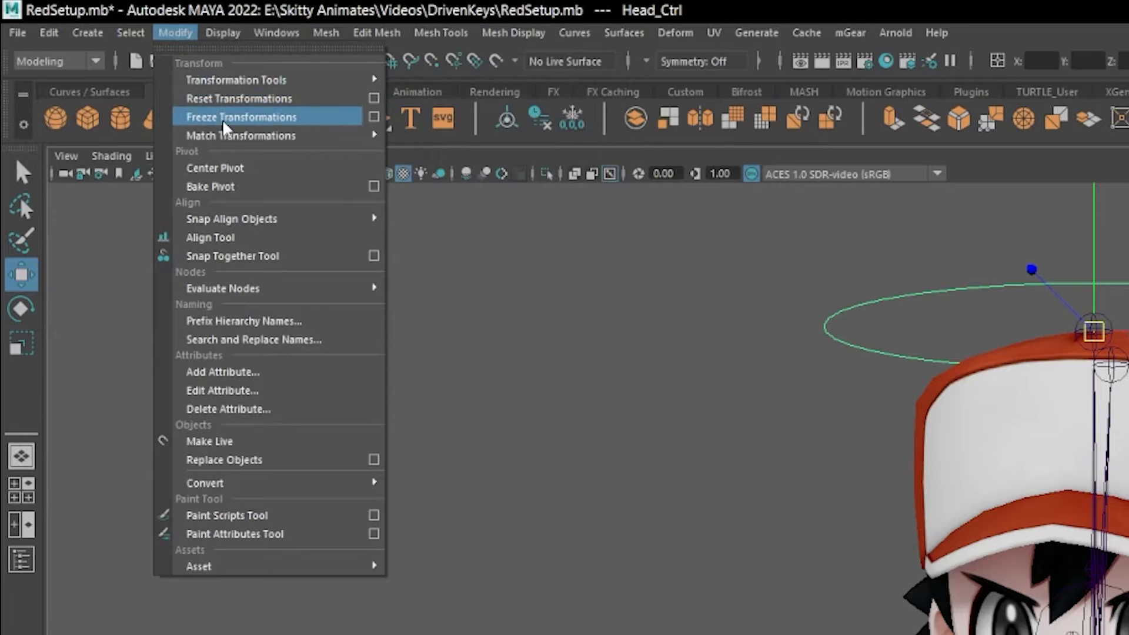
click(233, 118)
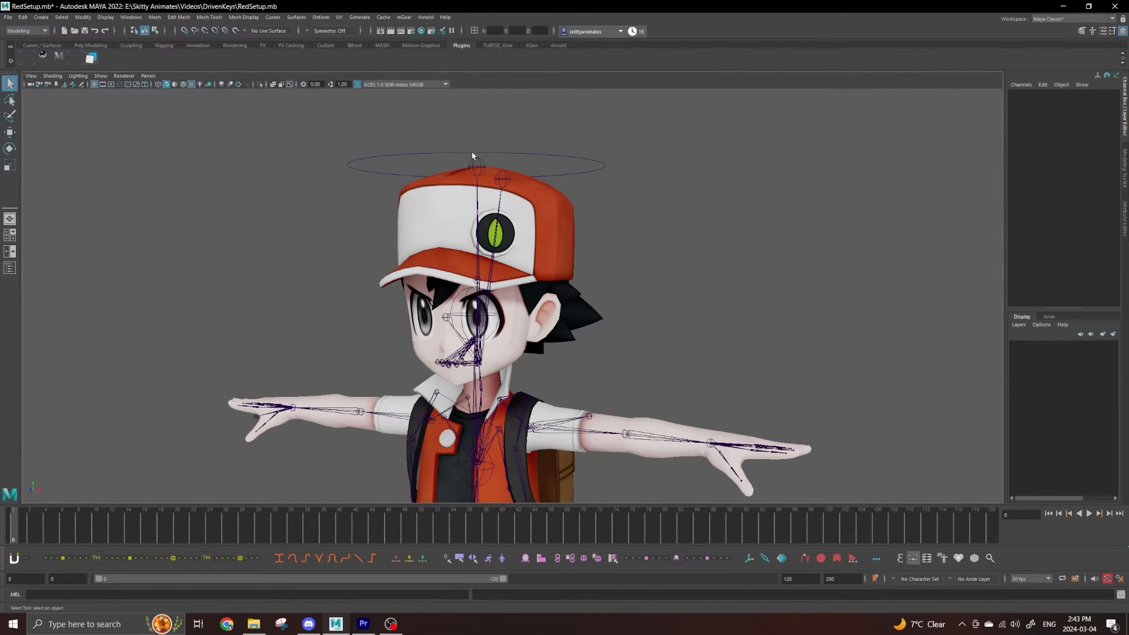
- Parent-constrain the joint at the top of the head to Head_Ctrl
click(472, 157)
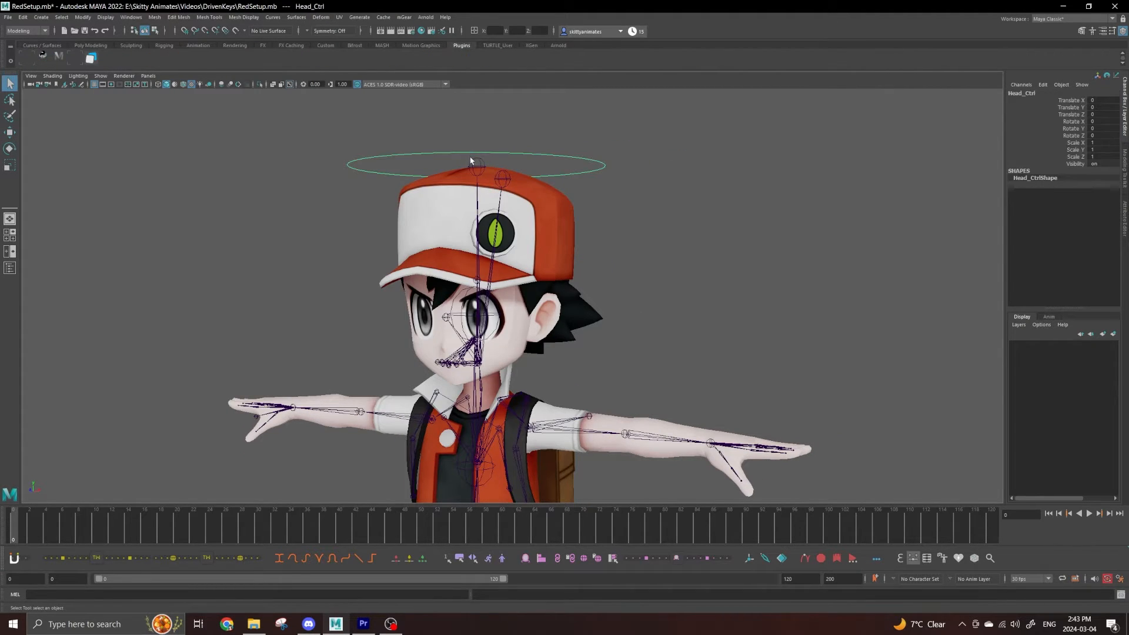
shift+click(474, 166)
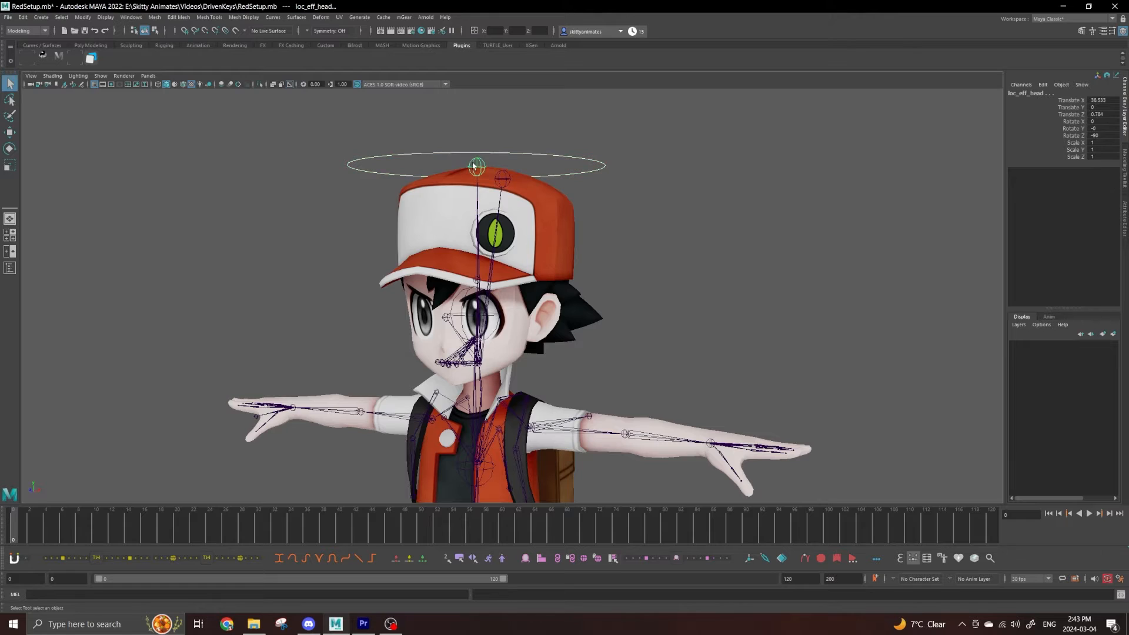
click(45, 32)
click(27, 49)
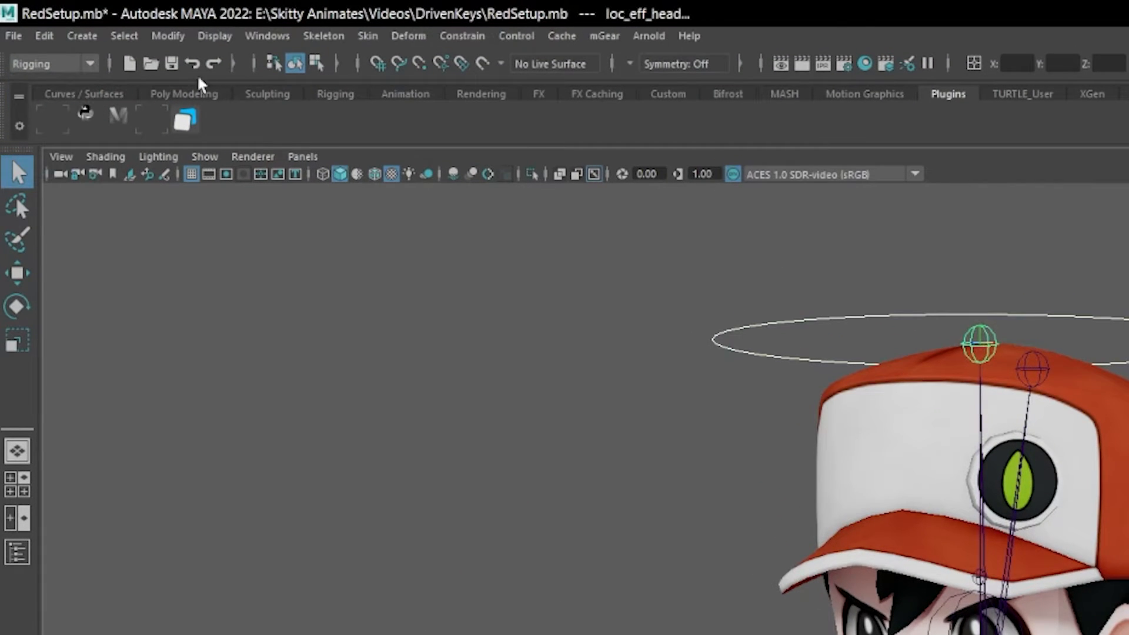
click(462, 37)
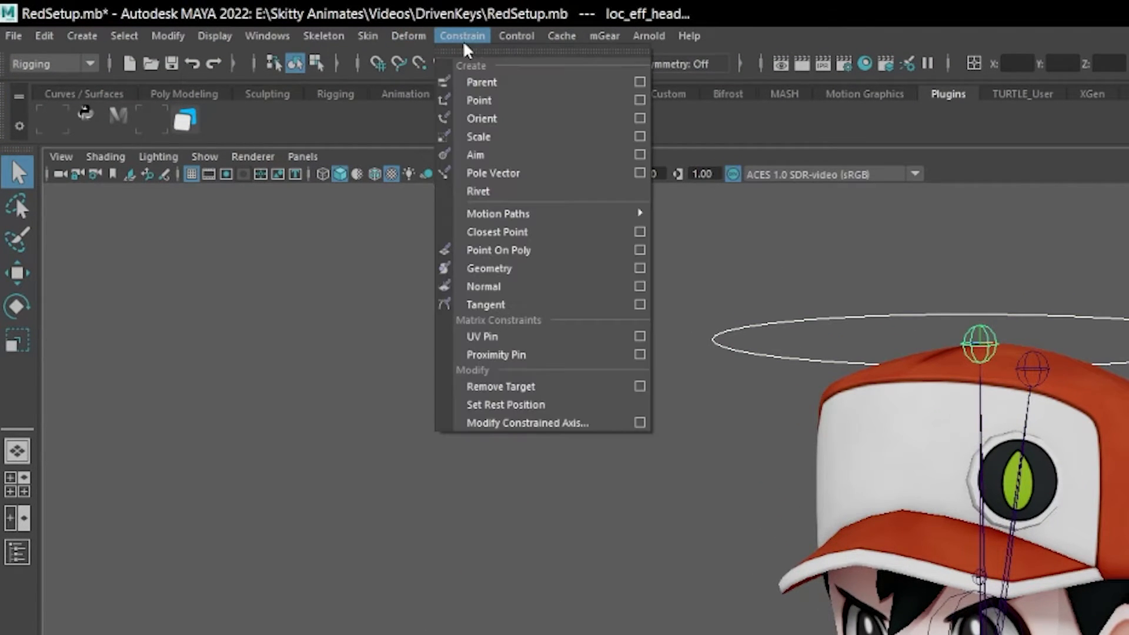
click(474, 82)
- Try rotating Head_Ctrl to check that the head follows it
click(560, 157)
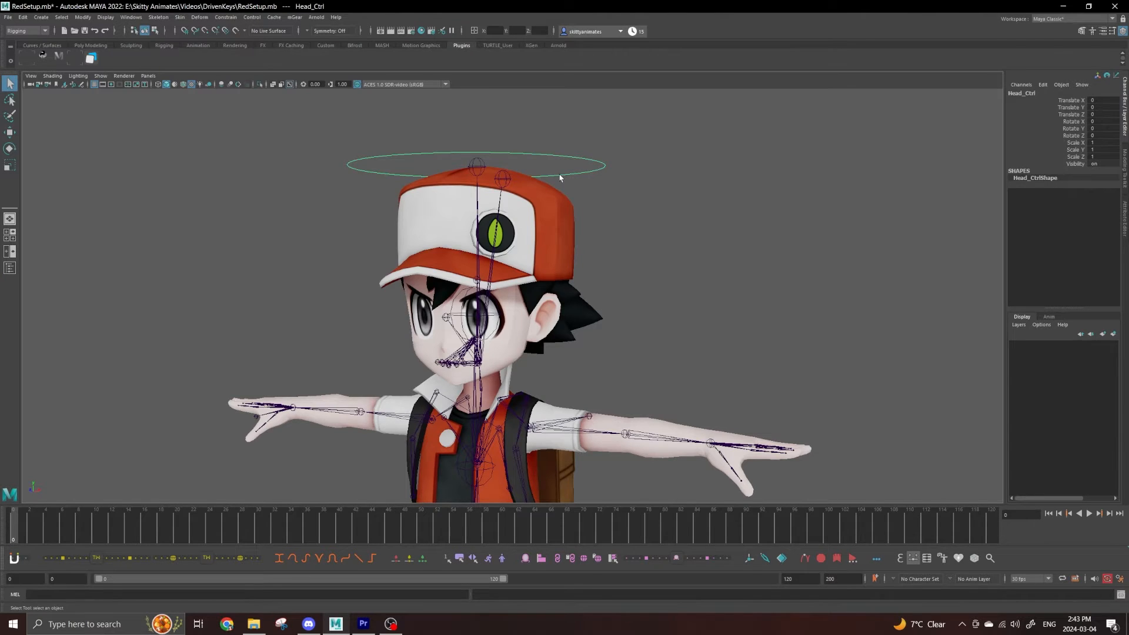
key(e)
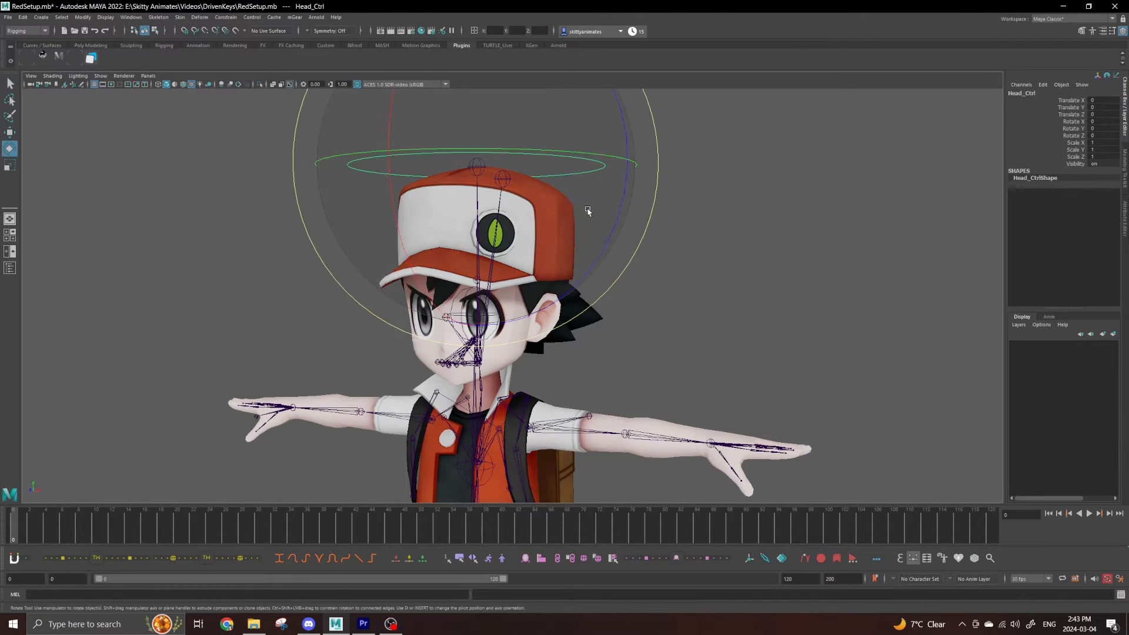
drag(586, 208, 605, 242)
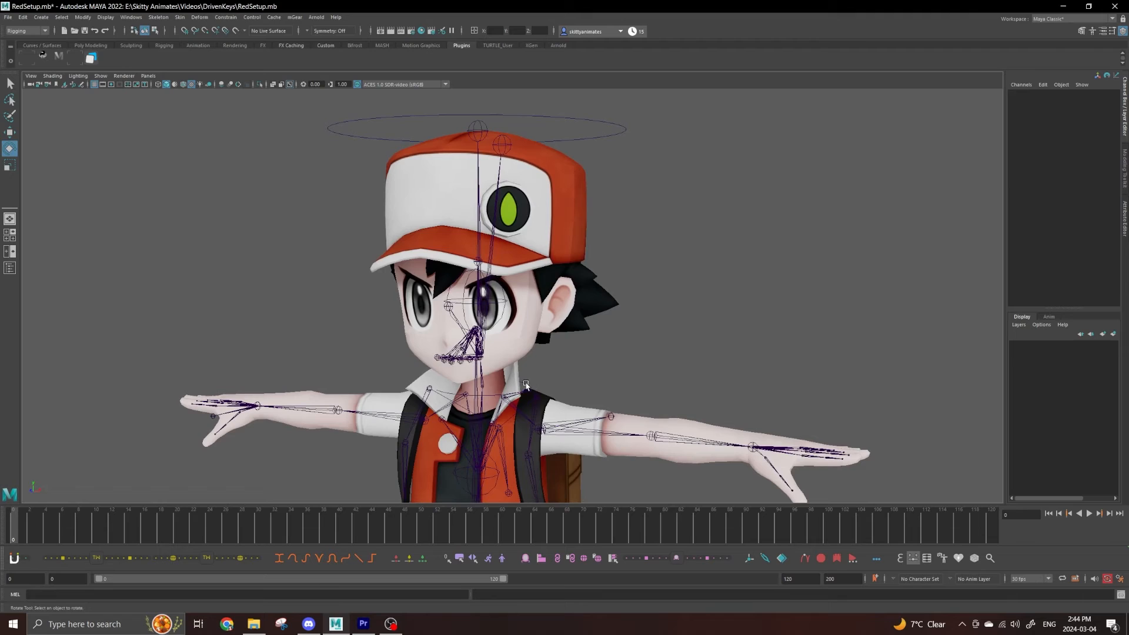
- Parent-constrain Head_Ctrl to the NURBS circle around the neck
key(e)
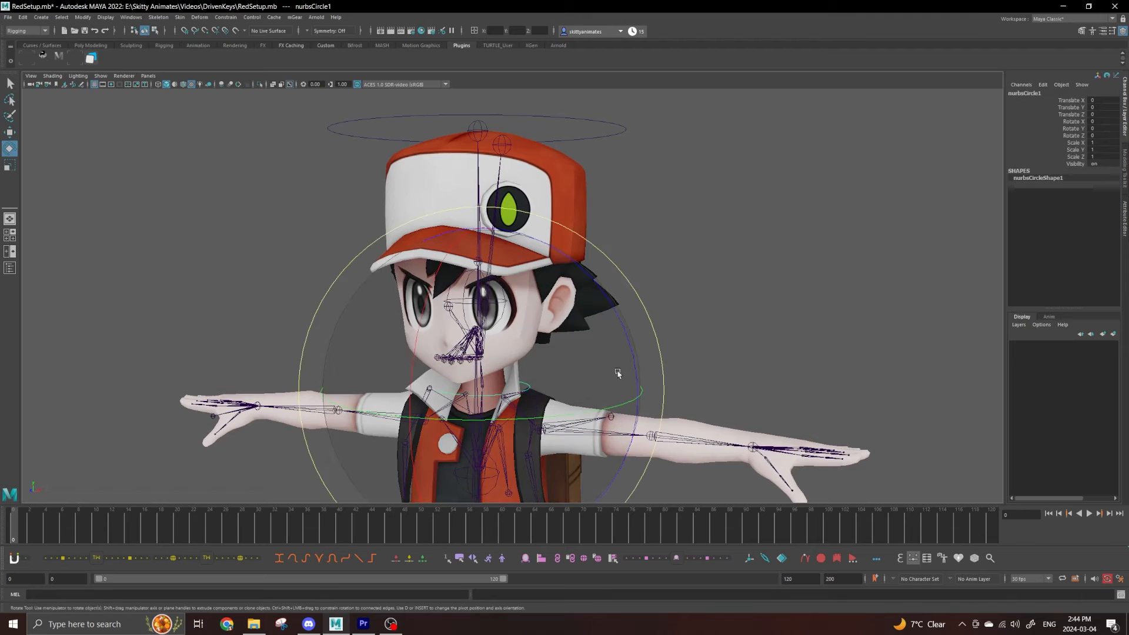
shift+click(606, 136)
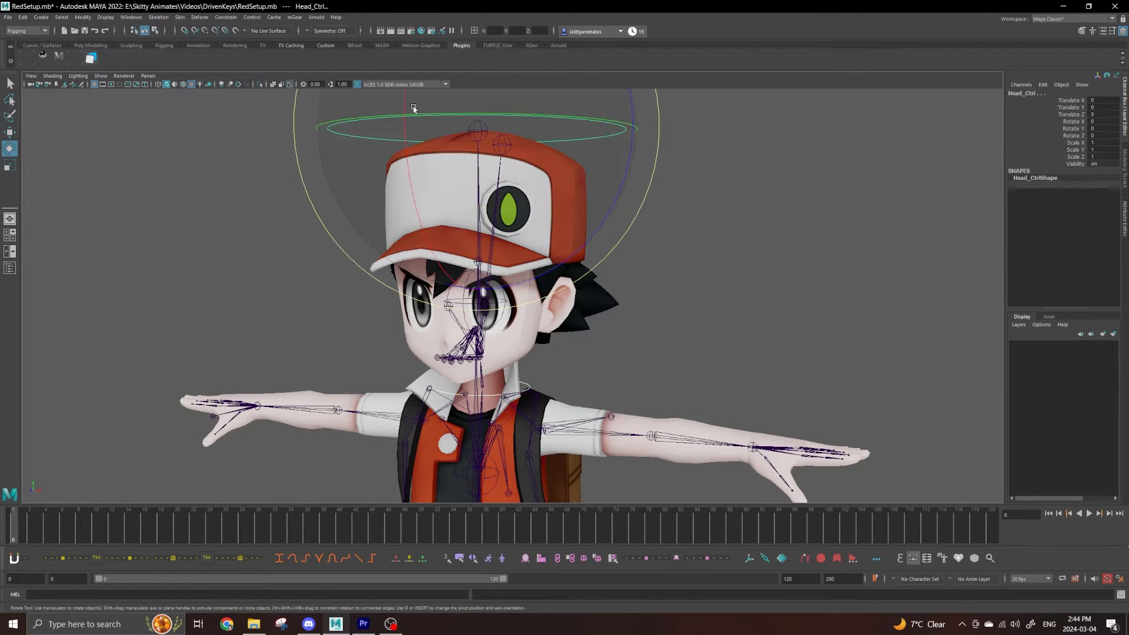
click(225, 19)
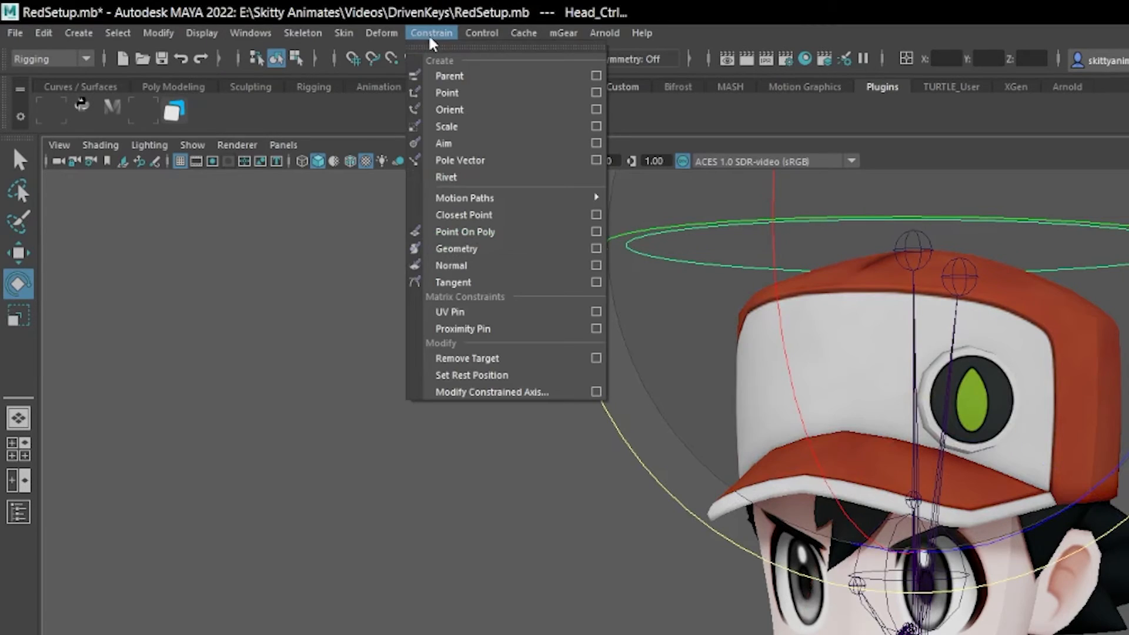
click(446, 77)
- Test the neck circle by rotating it, undo the rotation, and clear the selection
click(534, 523)
click(448, 394)
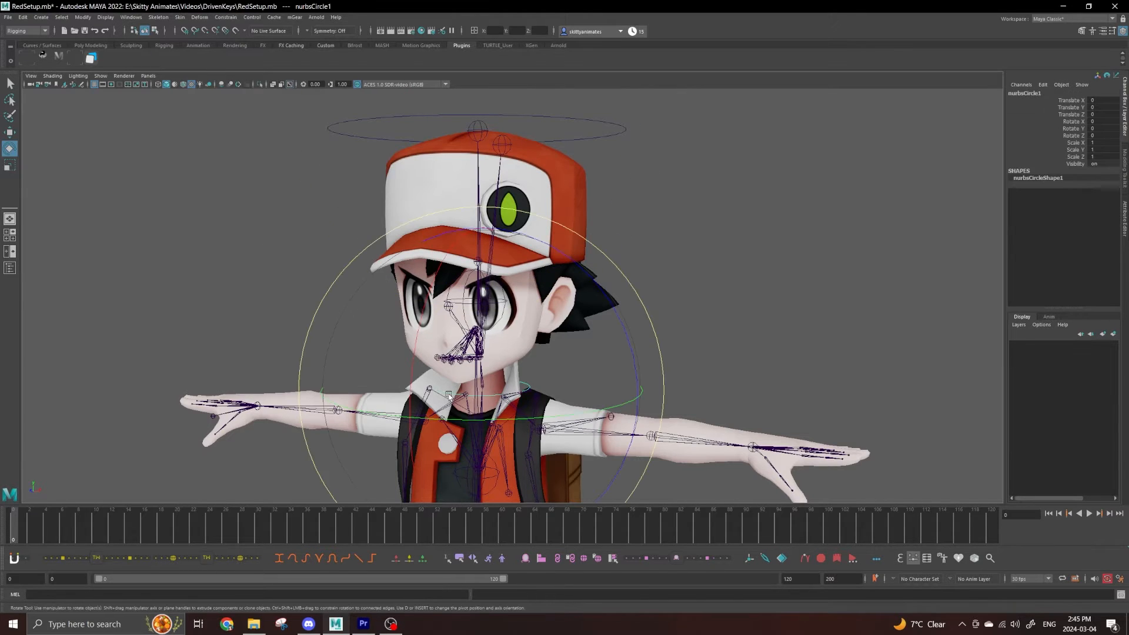
drag(448, 393, 518, 315)
key(ctrl+z)
click(754, 359)
- Replace the image in the eye material's color texture with Red_Eyes.01.png from the Textures/Eyes folder
right_drag(535, 286, 513, 554)
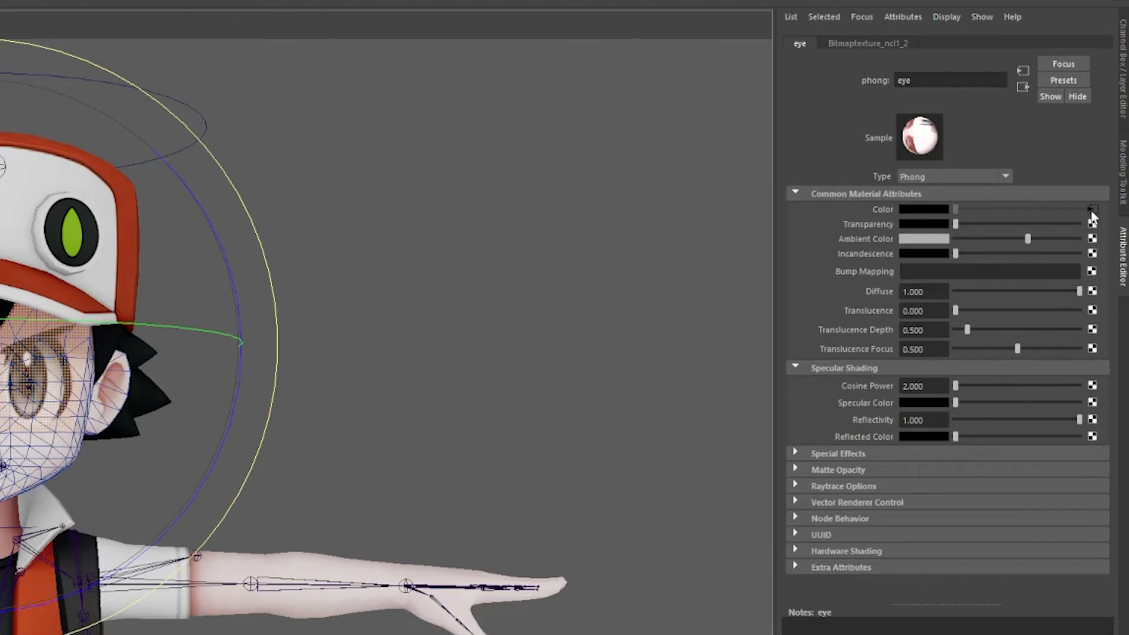
click(1106, 191)
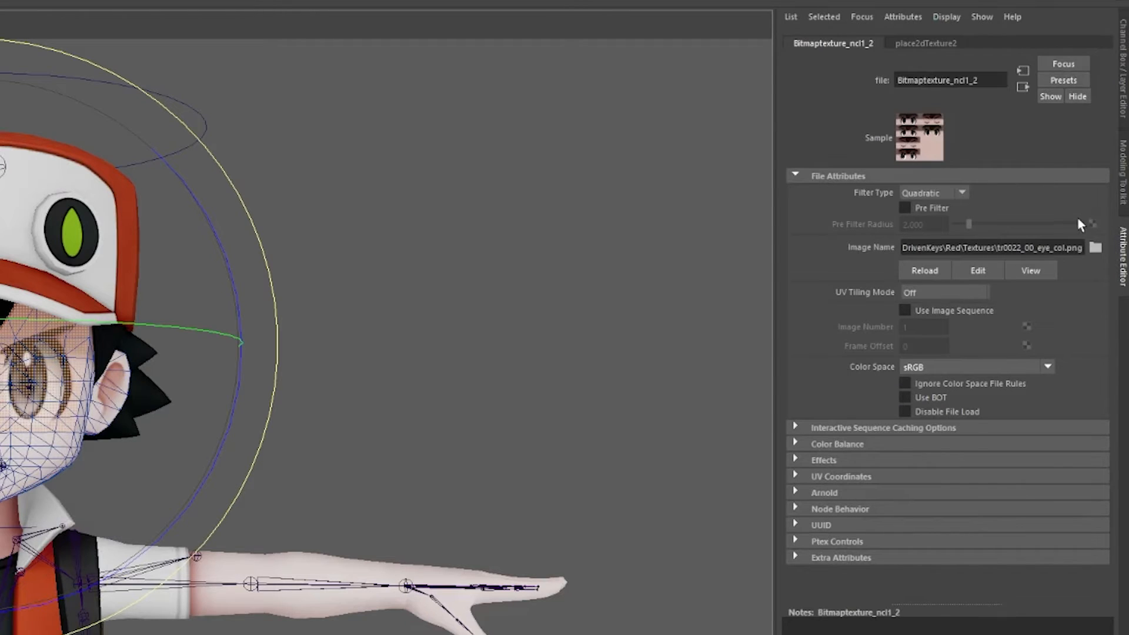
click(1095, 247)
click(30, 194)
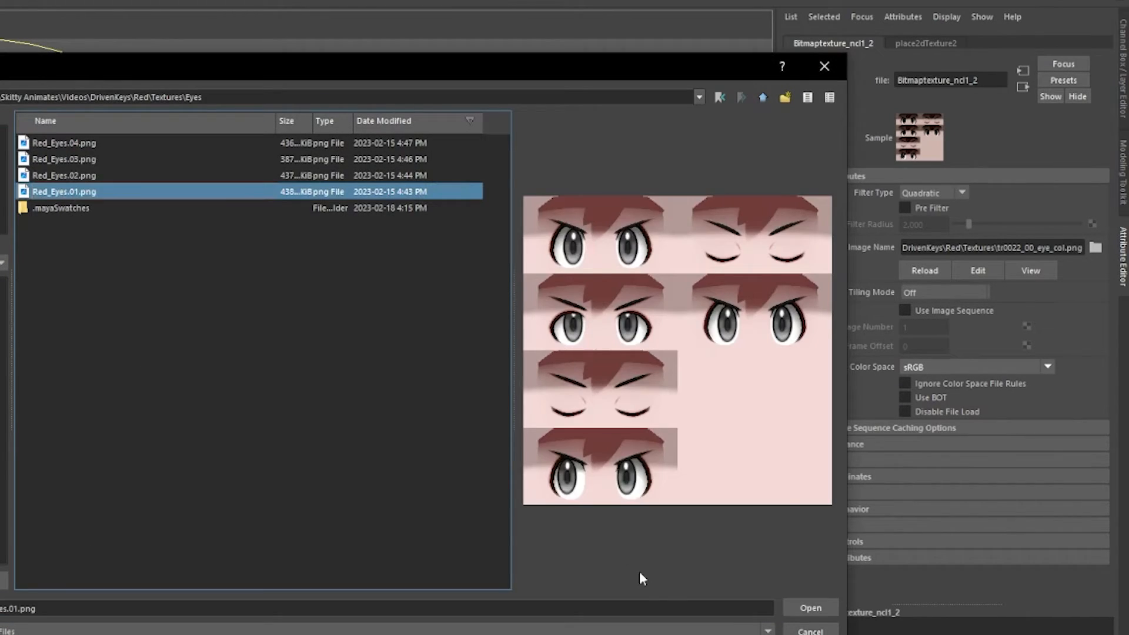
click(812, 606)
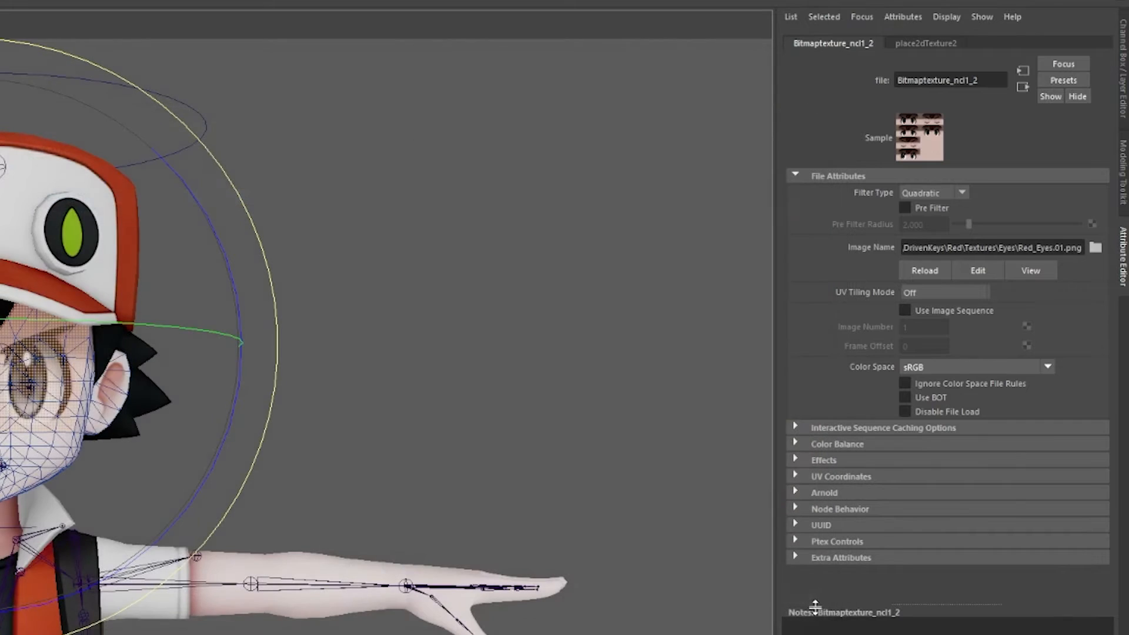
- Enable the image sequence on the eye texture and delete the expression driving its image number
click(905, 309)
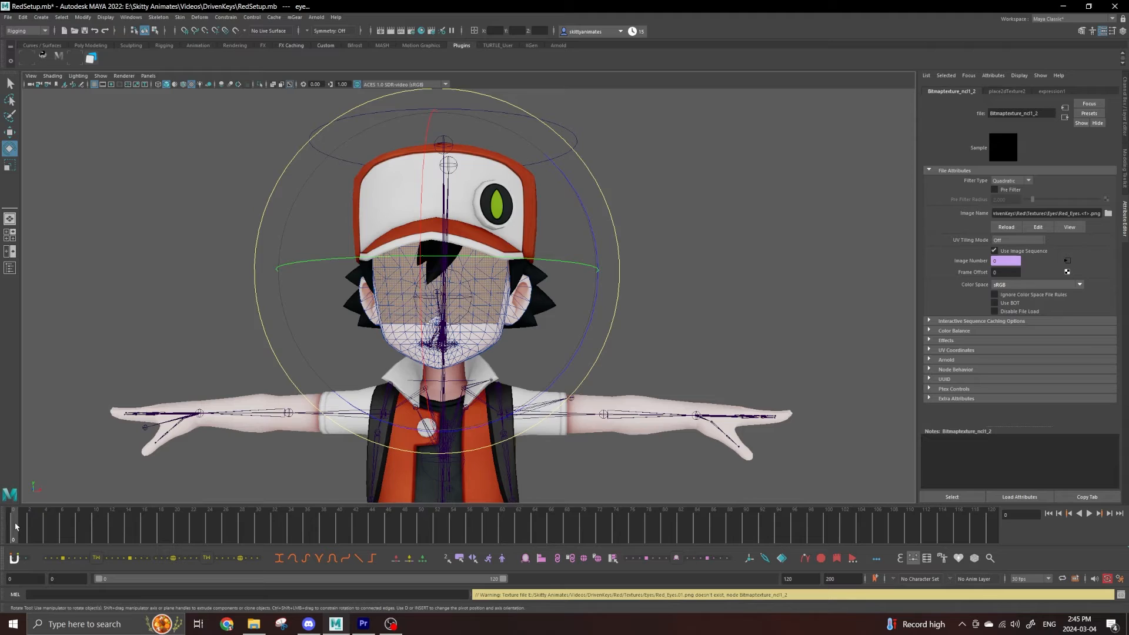
mouse_move(15, 528)
mouse_down()
mouse_move(51, 537)
mouse_move(23, 541)
mouse_up()
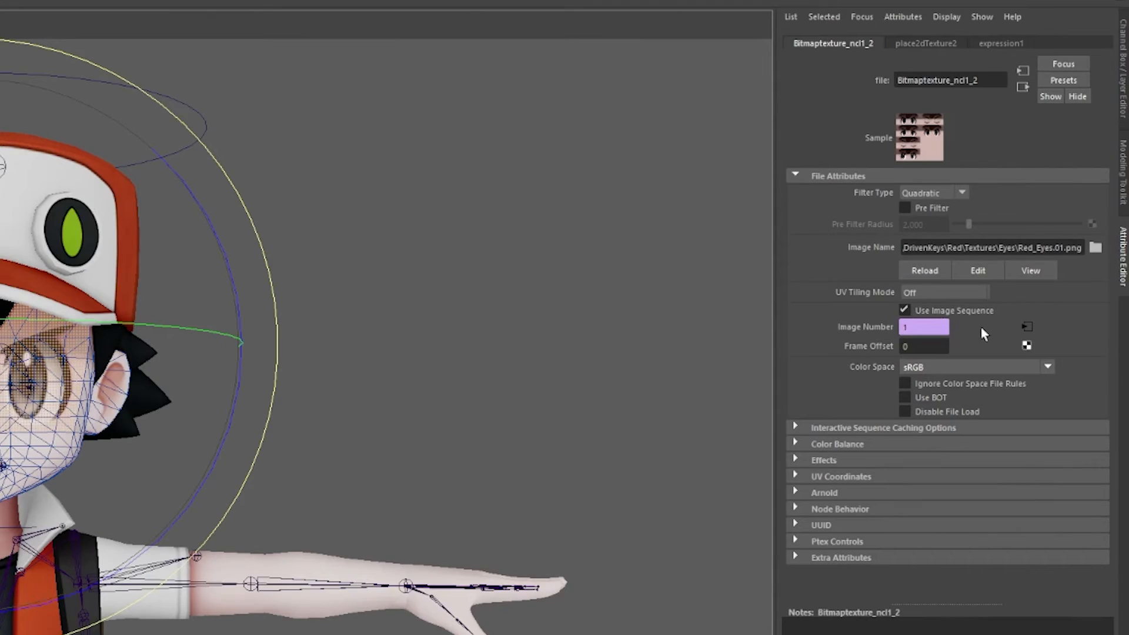
right_click(942, 327)
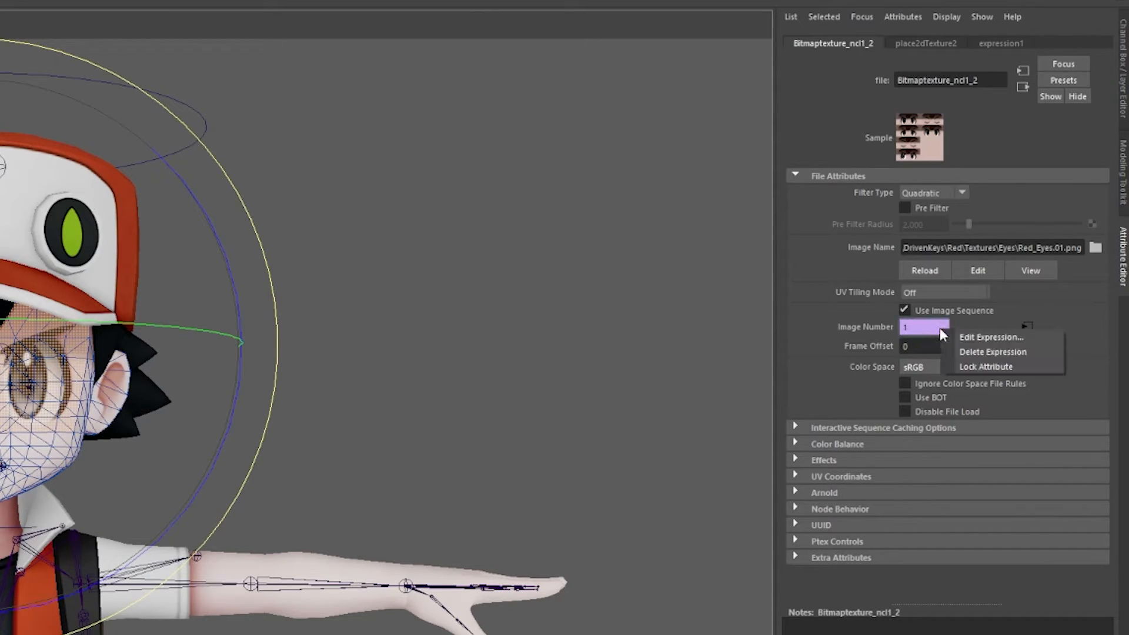
click(964, 347)
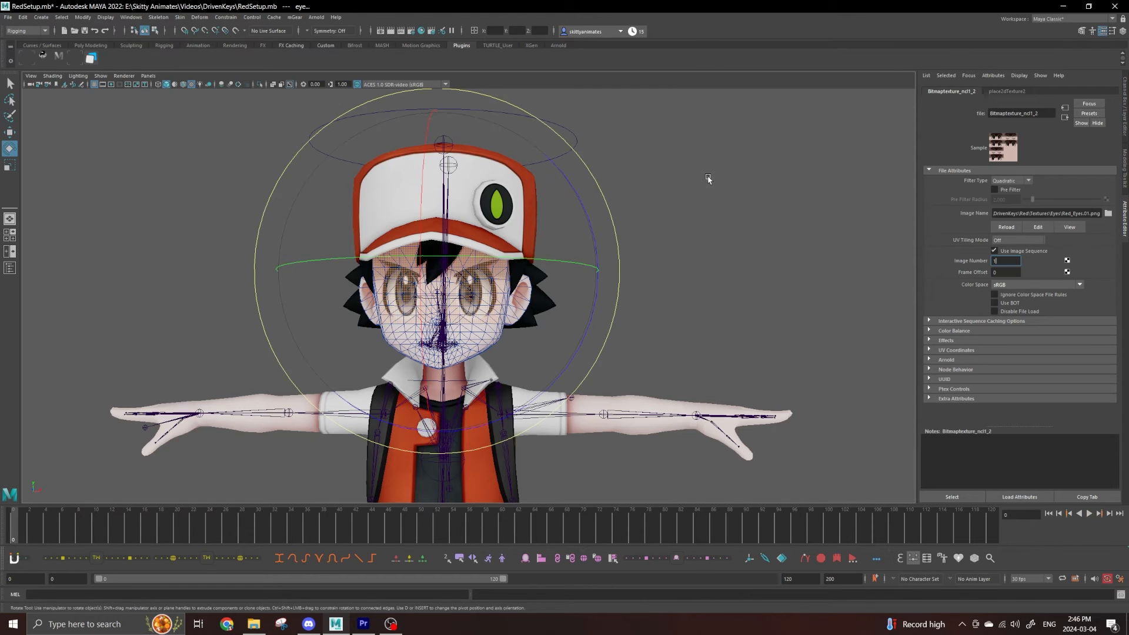
click(708, 178)
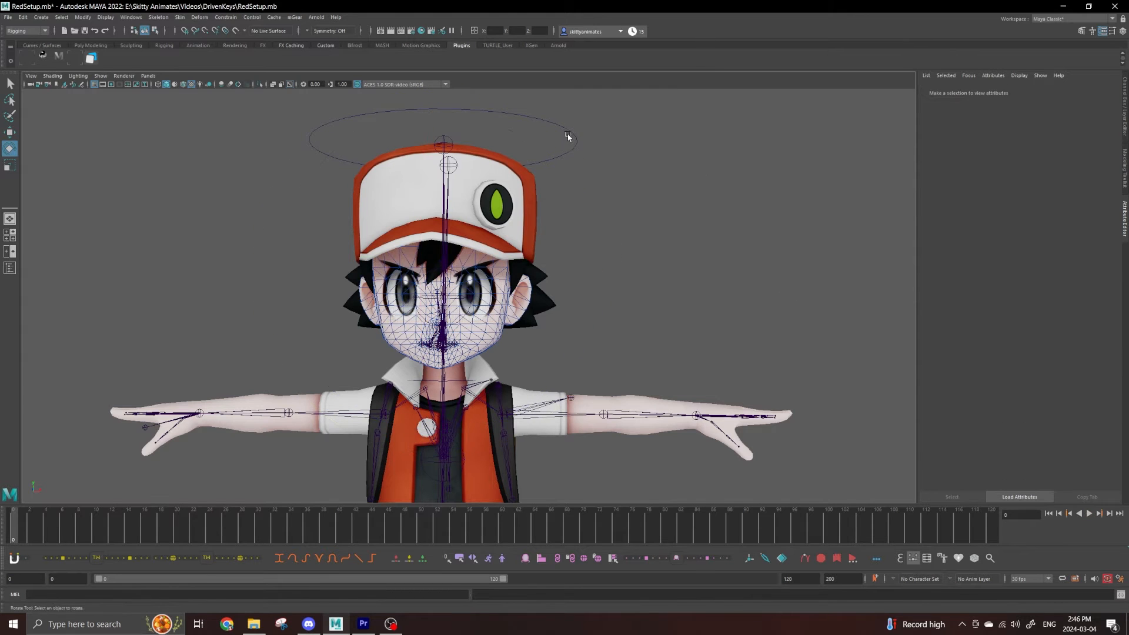
- Start a new attribute on Head_Ctrl named EyePosition with the Enum data type
click(569, 134)
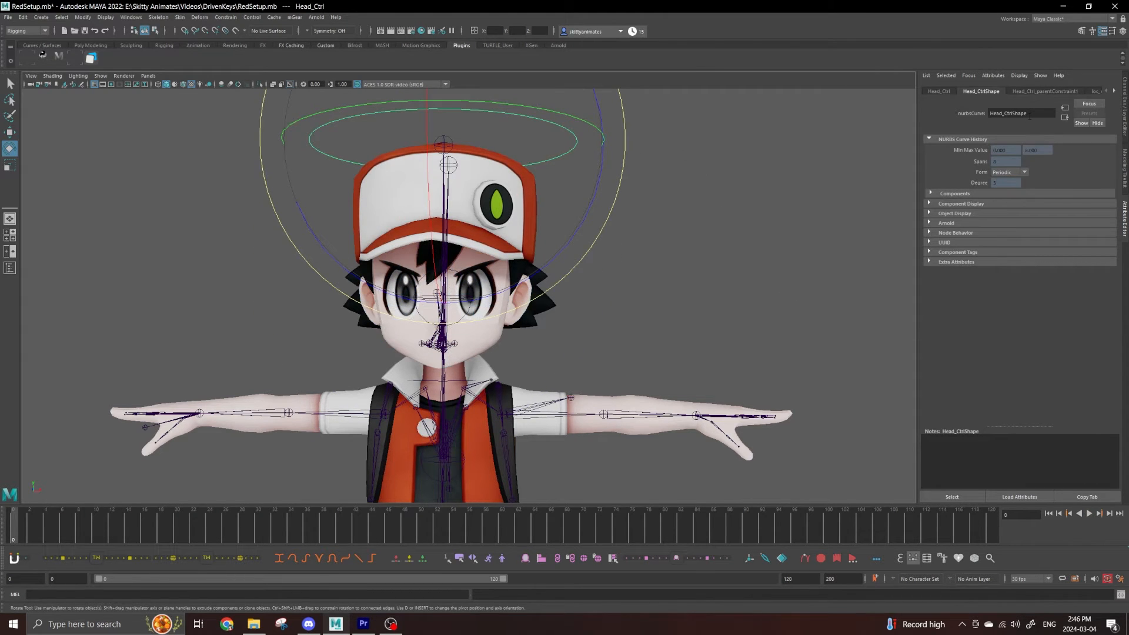
key(ctrl+a)
click(1041, 86)
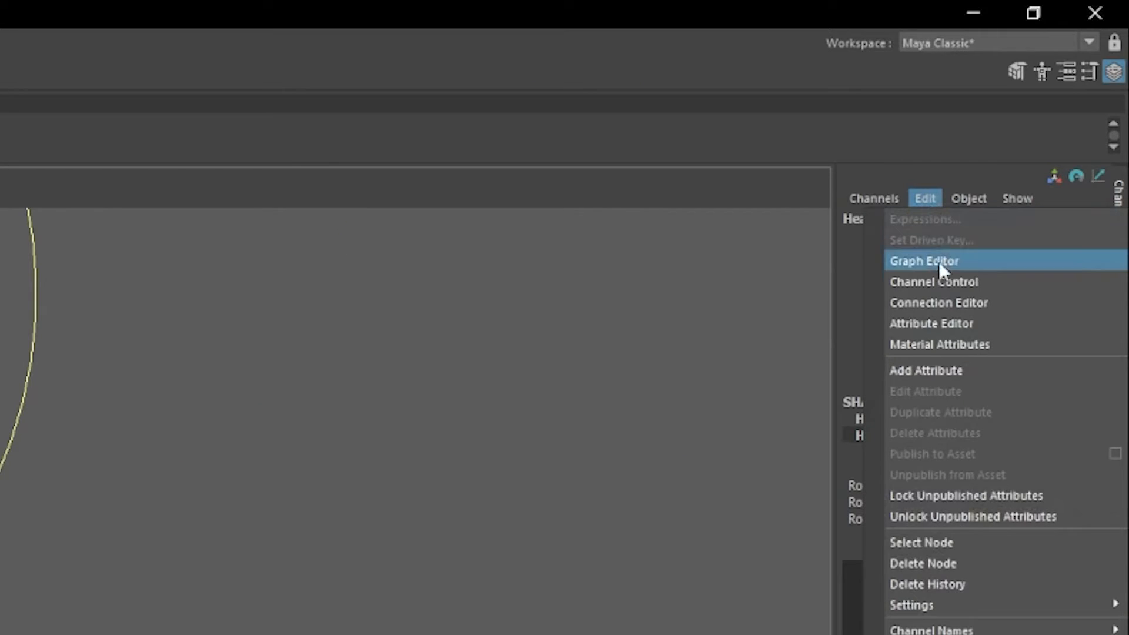
click(958, 374)
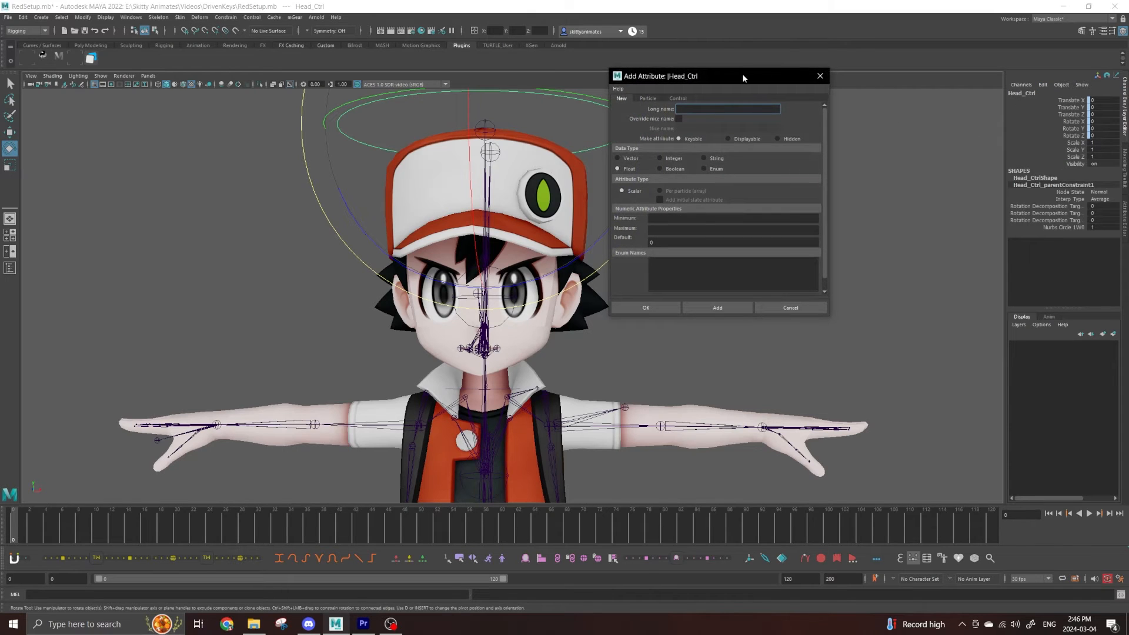
drag(742, 77, 822, 116)
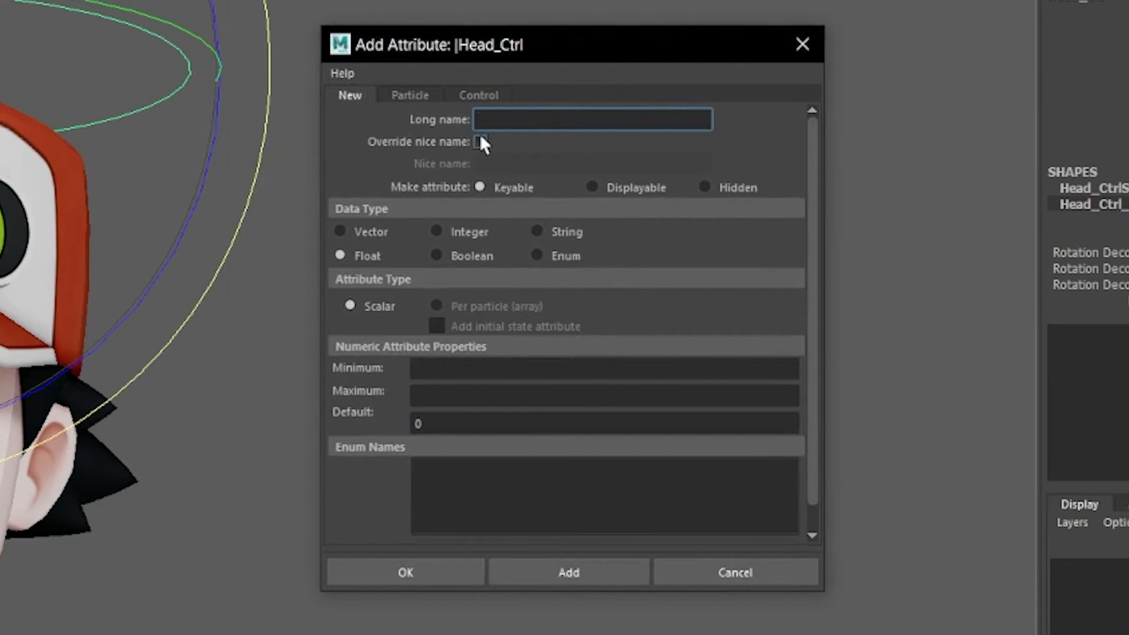
text(EyePosition)
click(536, 255)
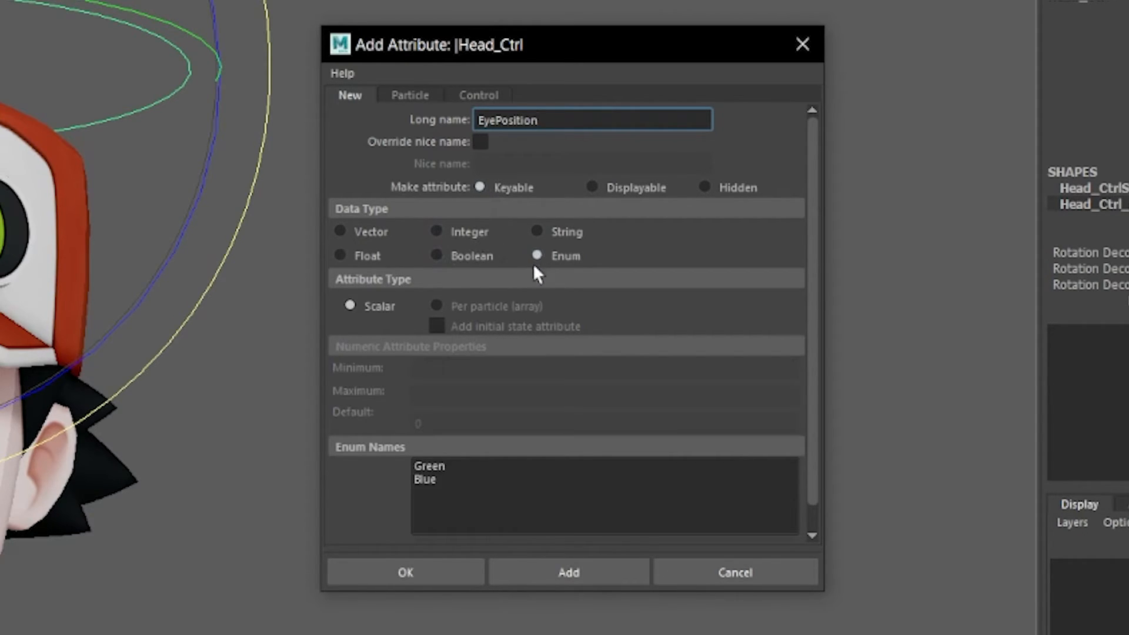
- Define the enum names as Open, Halfway, Closed and LookRight
drag(810, 380, 809, 411)
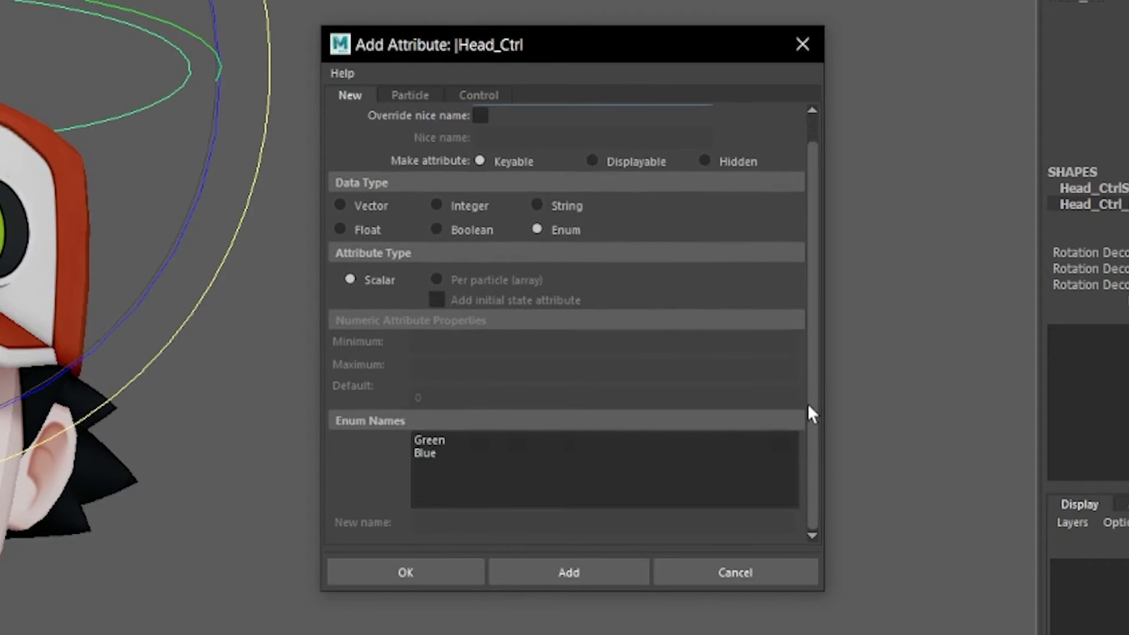
click(452, 439)
text(Open)
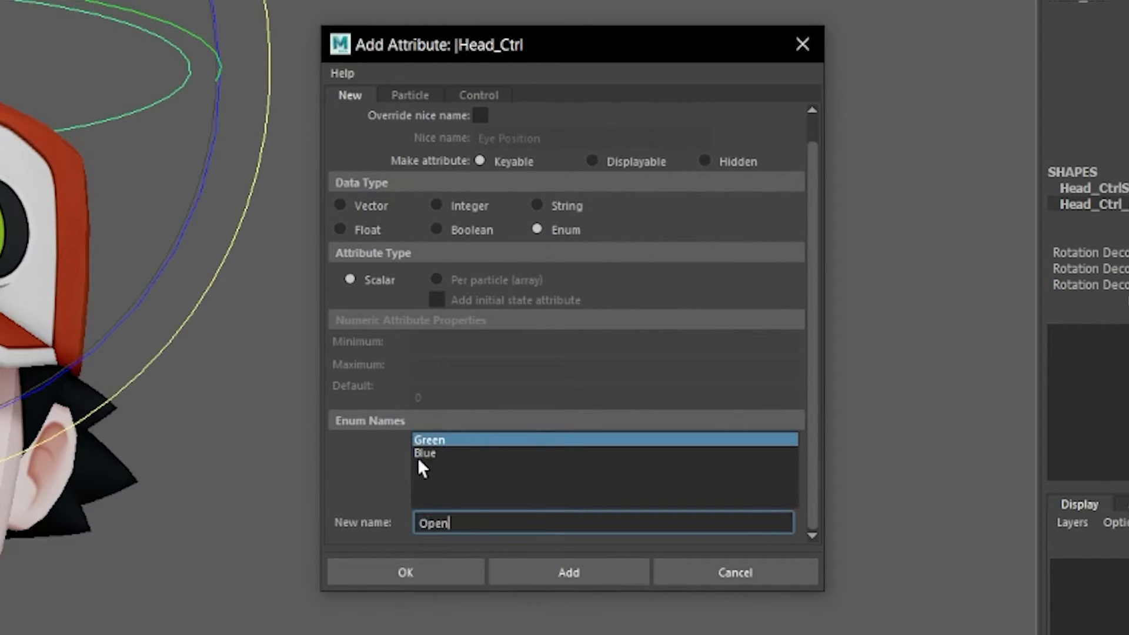
key(Return)
text(Halfway)
key(Return)
text(Closed)
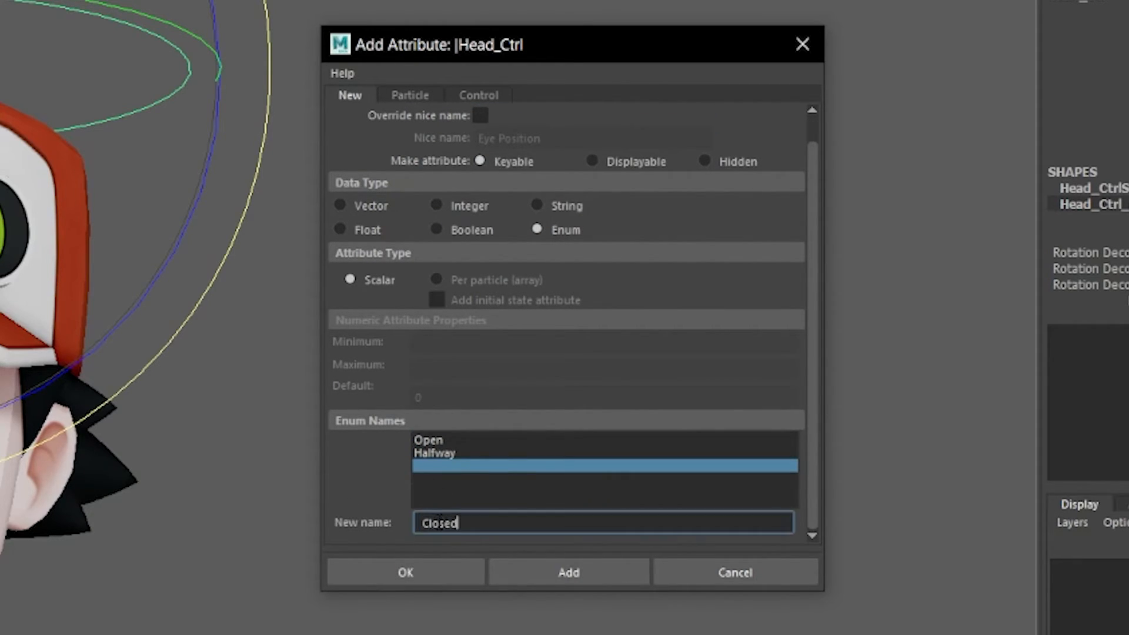
key(Return)
text(LookRight)
key(Return)
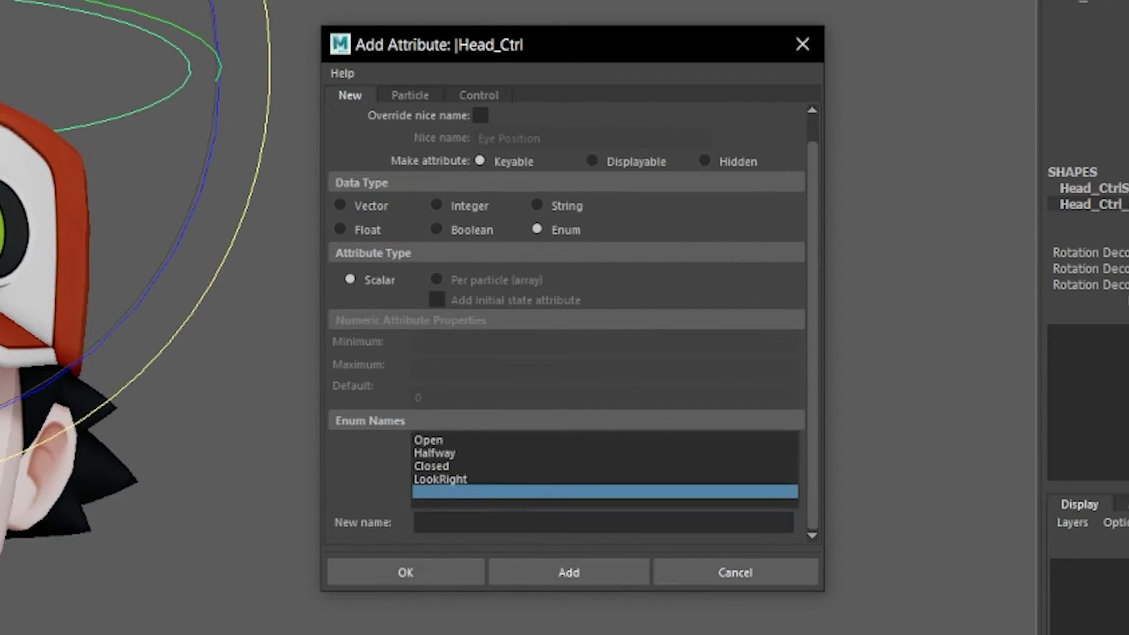
- Go through the enum entries and add the EyePosition attribute to Head_Ctrl
click(447, 440)
click(475, 453)
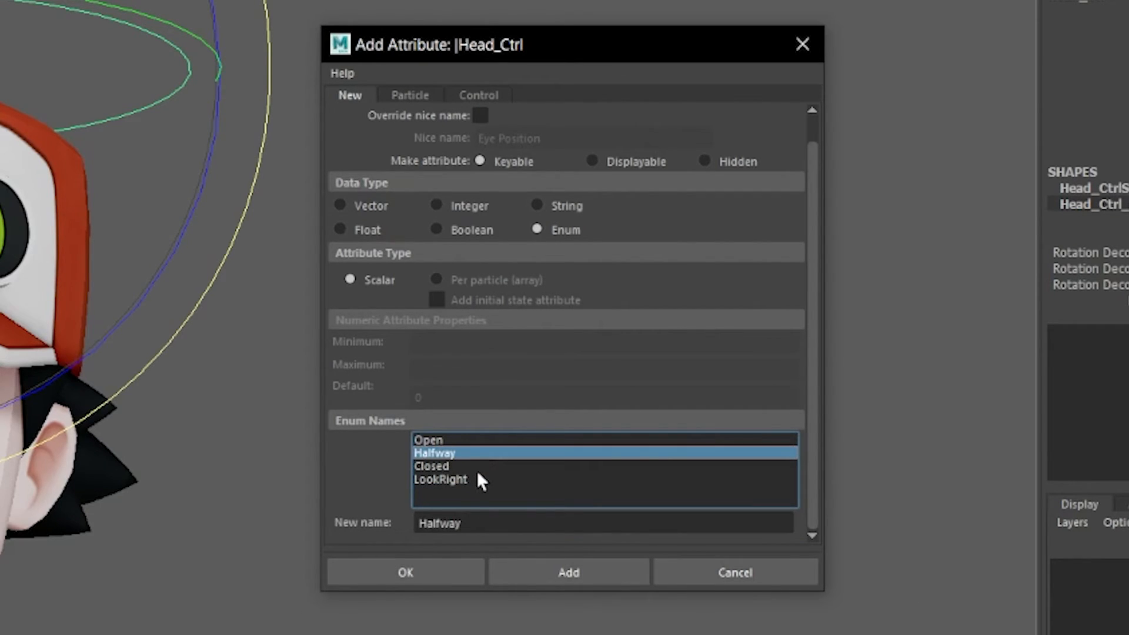
click(476, 477)
click(460, 468)
click(492, 479)
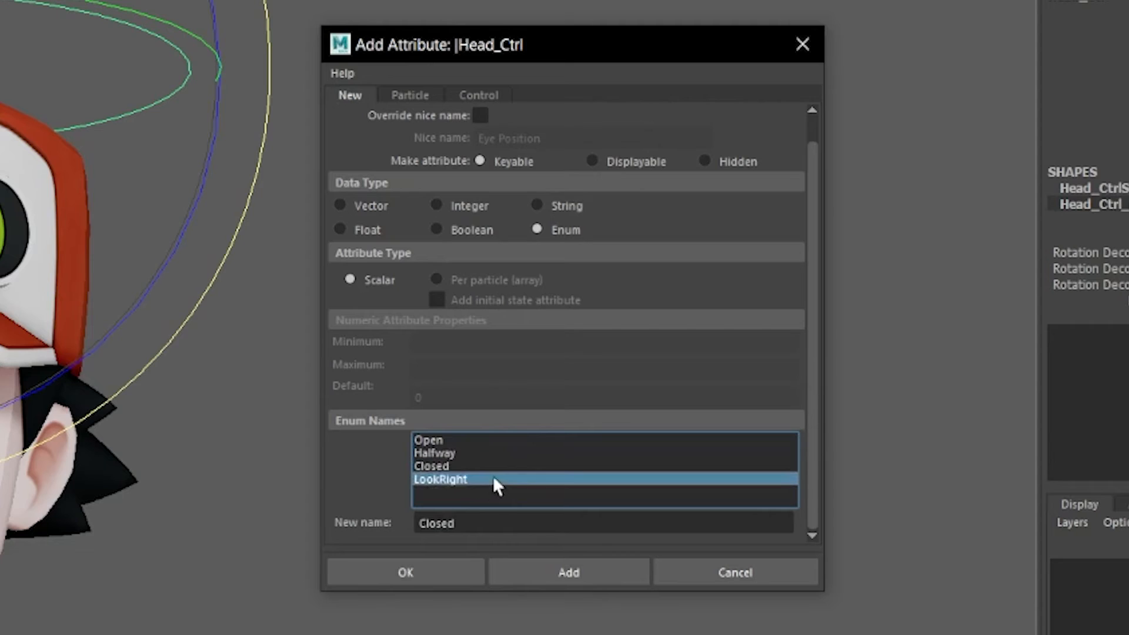
click(534, 573)
- Try out Head_Ctrl's Eye Position choices by switching it to LookRight and back to Open
click(1090, 350)
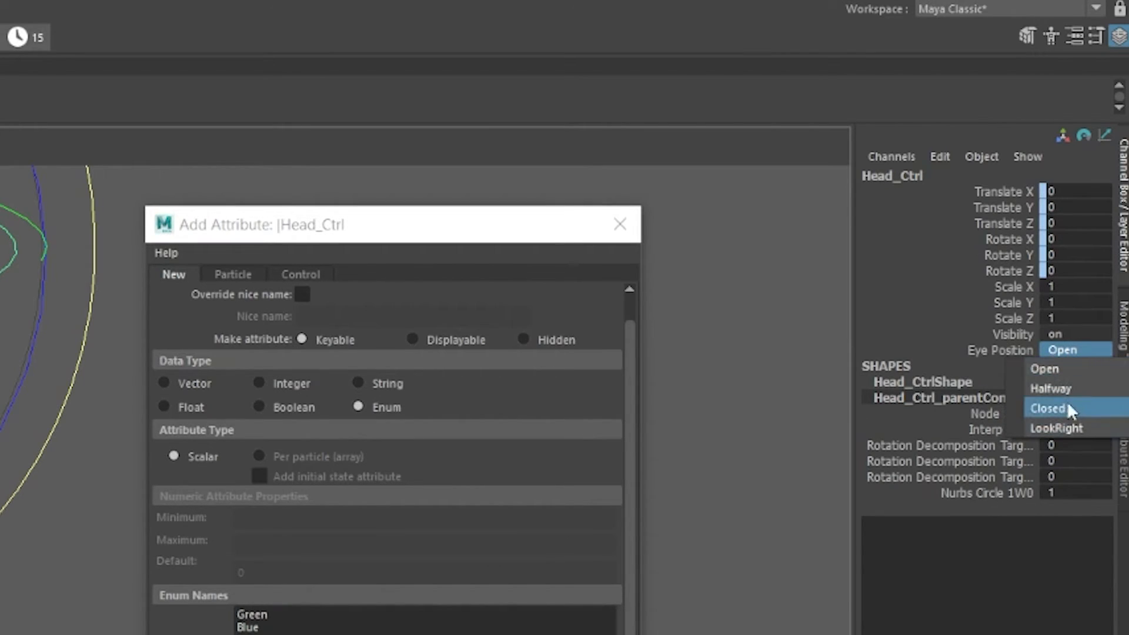
click(1065, 427)
click(1081, 351)
click(1044, 369)
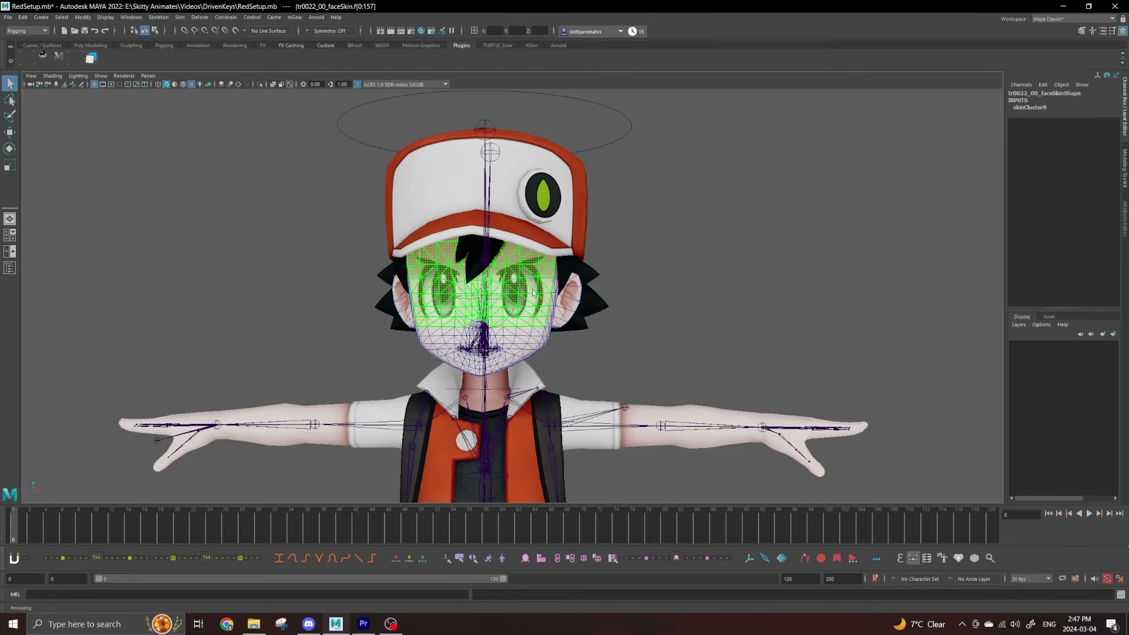
- Open the eye material's color texture and start Set Driven Key for its image sequence
right_click(514, 293)
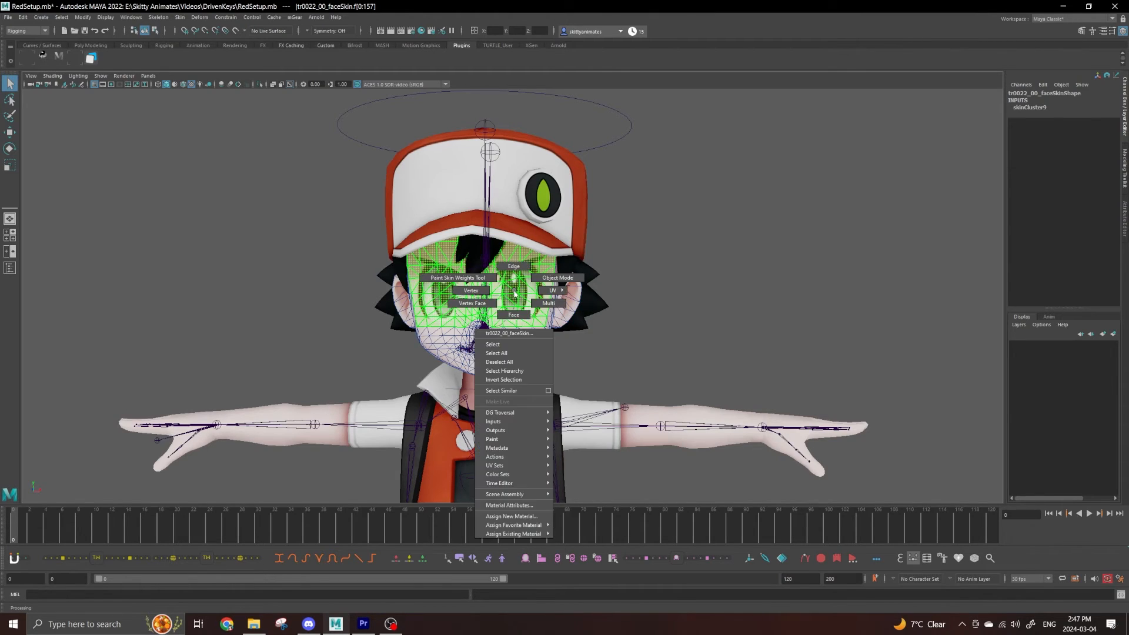
click(505, 497)
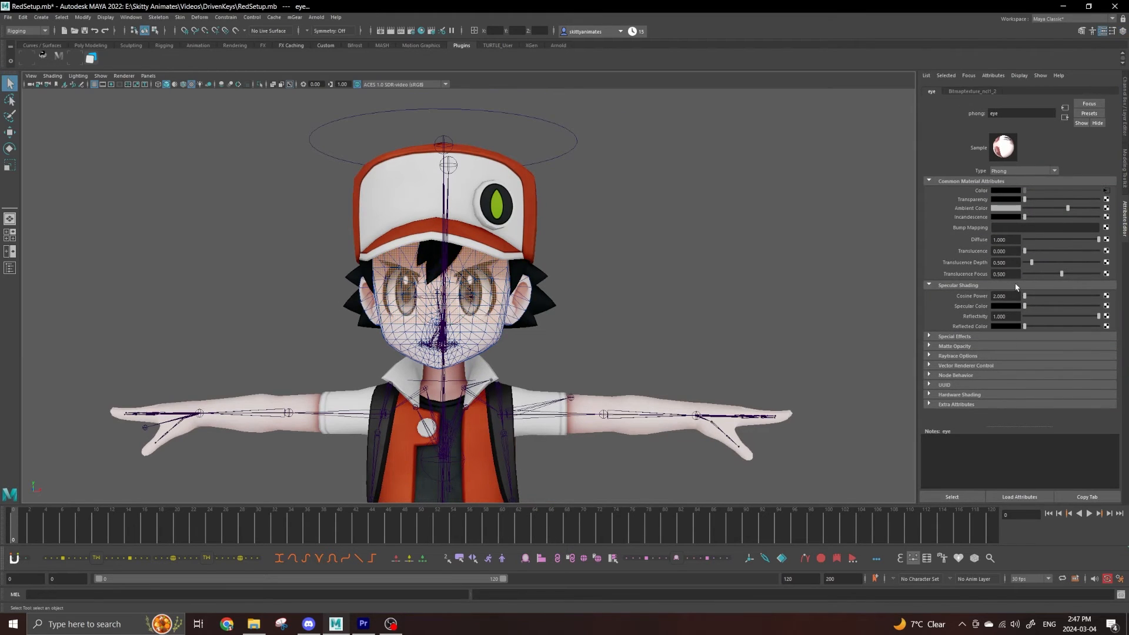
click(1107, 190)
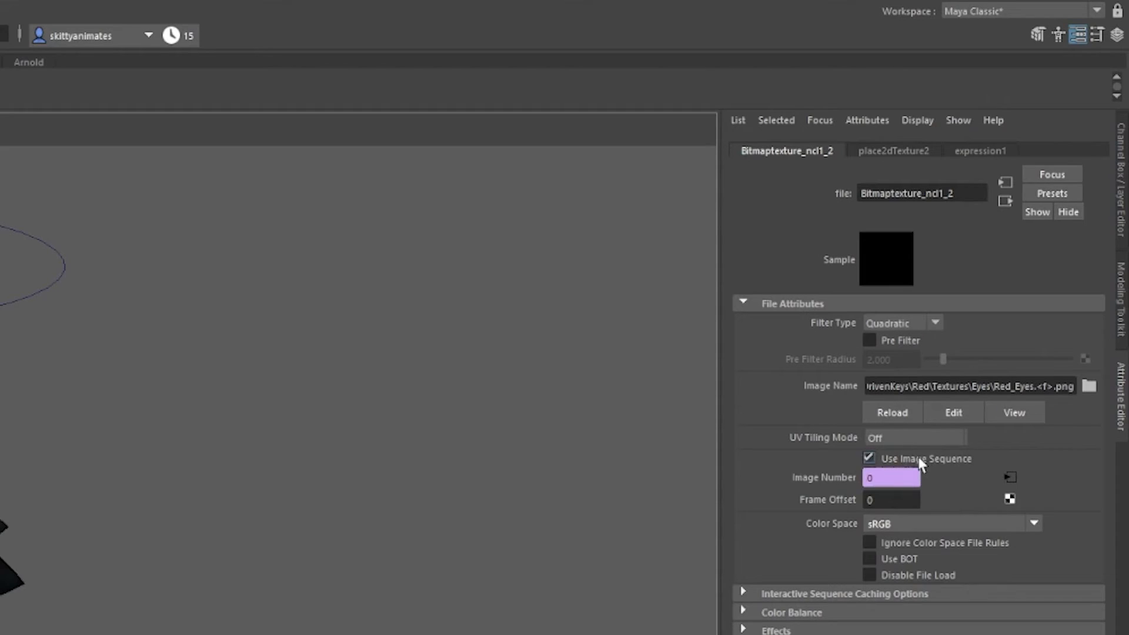
right_click(917, 460)
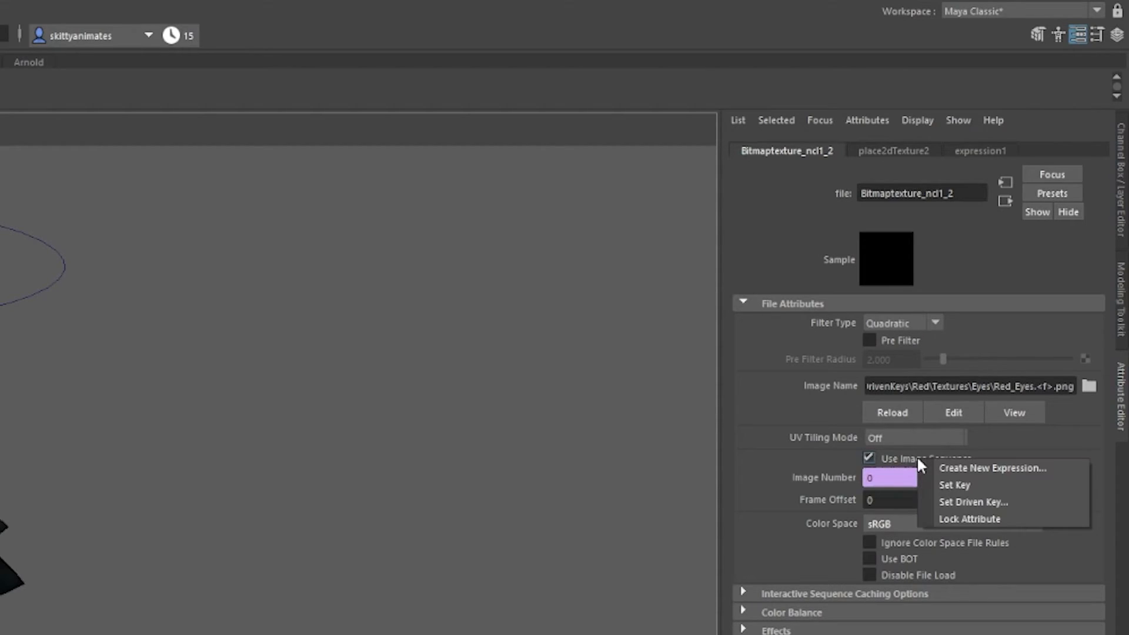
click(1019, 502)
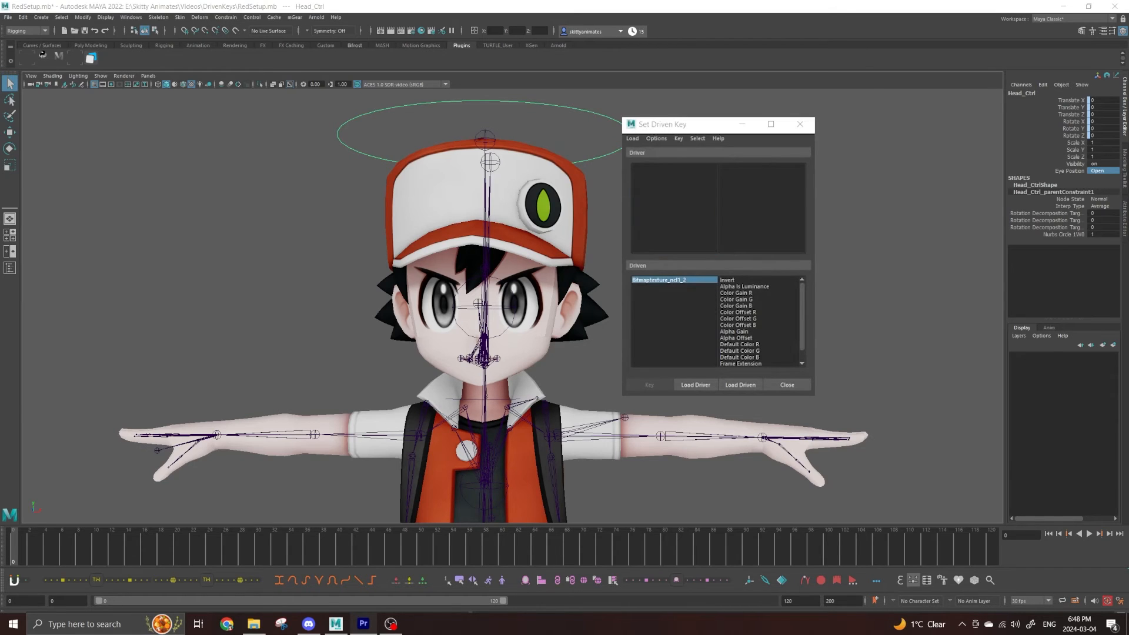
- Load Head_Ctrl as the driver for the driven key
click(693, 127)
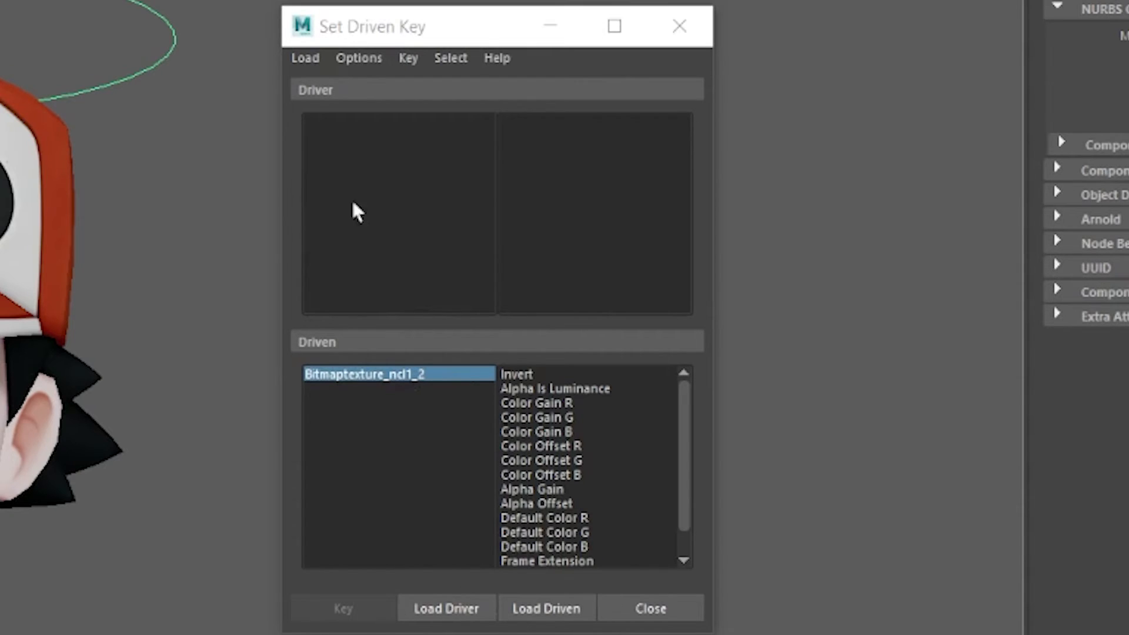
click(633, 138)
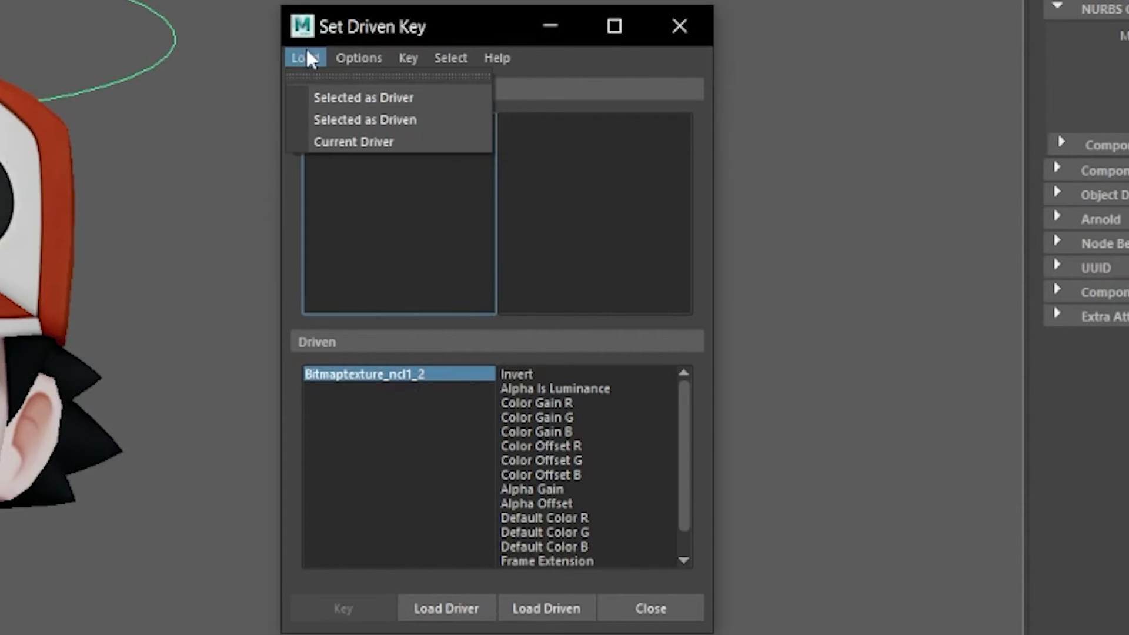
click(338, 101)
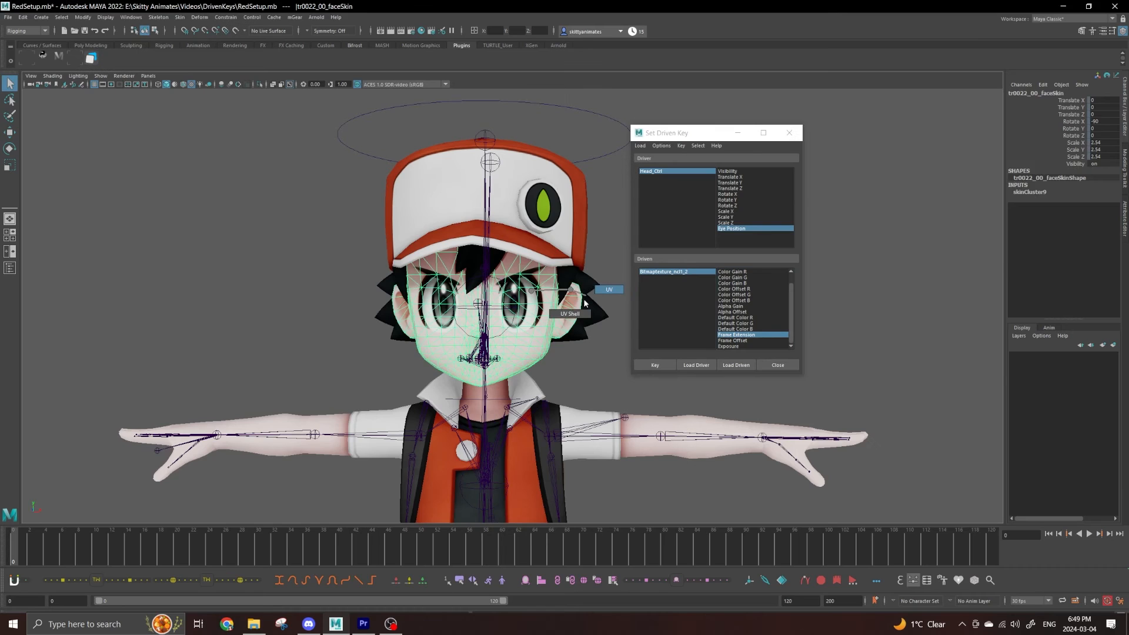
- Set a driven key linking Head_Ctrl's Open eye position to the eye texture's Frame Extension
click(533, 300)
right_drag(534, 300, 531, 512)
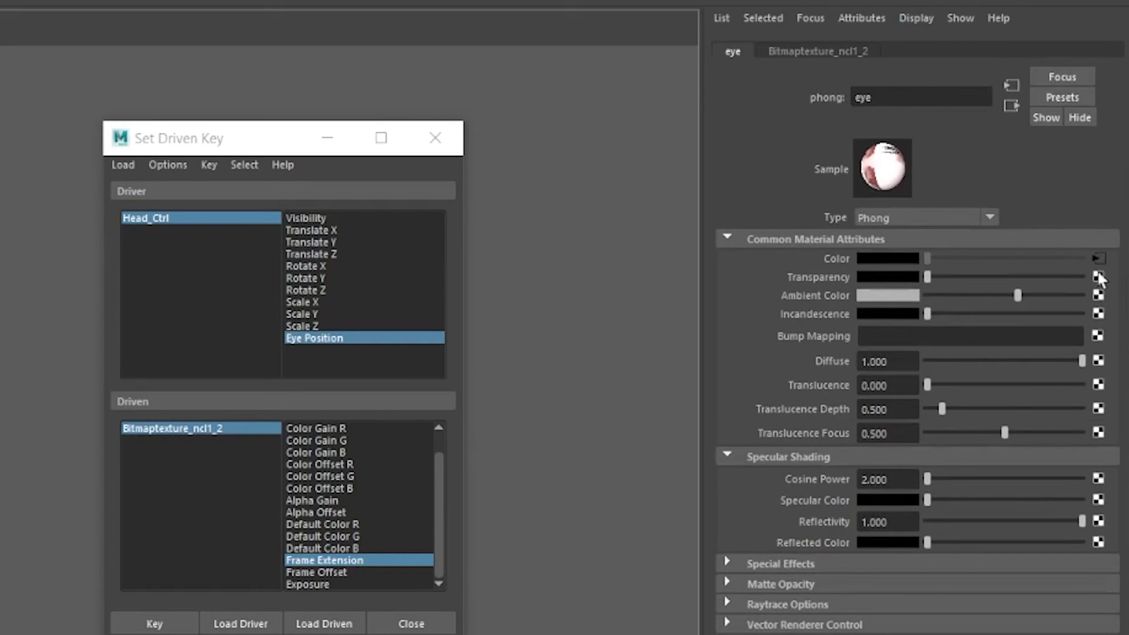
click(1097, 258)
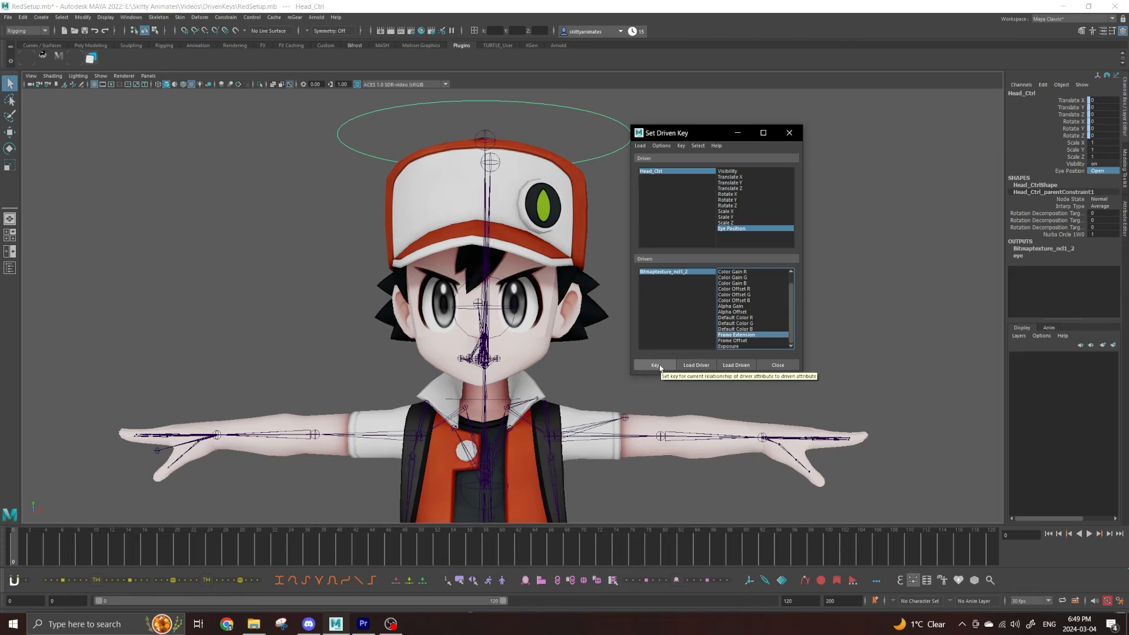
click(655, 365)
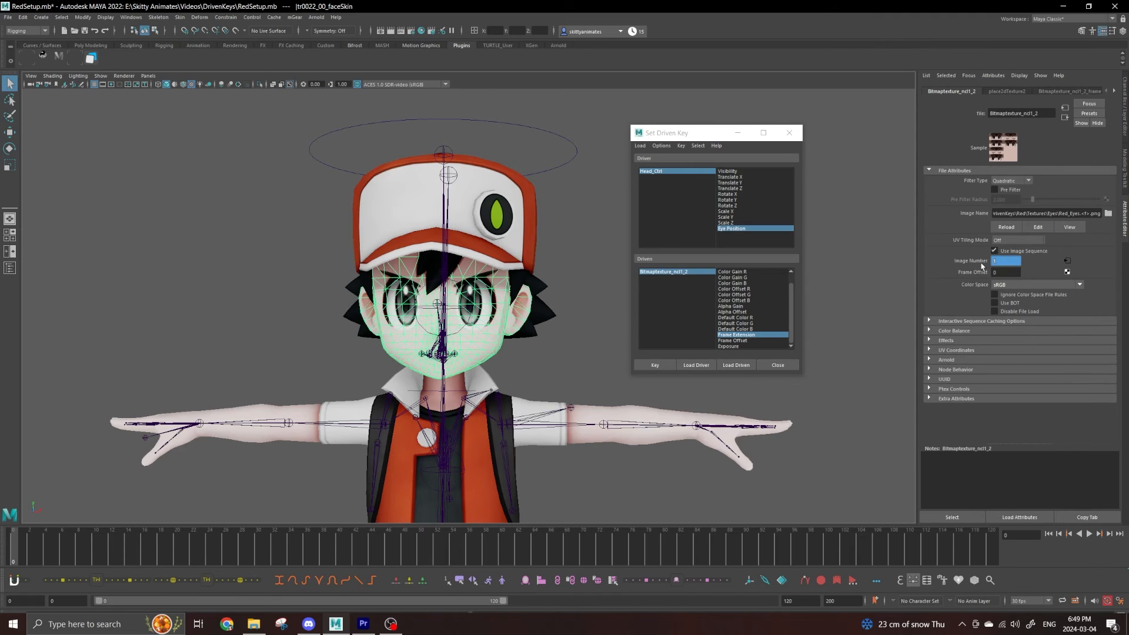
- Set driven keys pairing the Halfway position with image number 2 and the Closed position with the closed-eye image
click(654, 365)
click(575, 148)
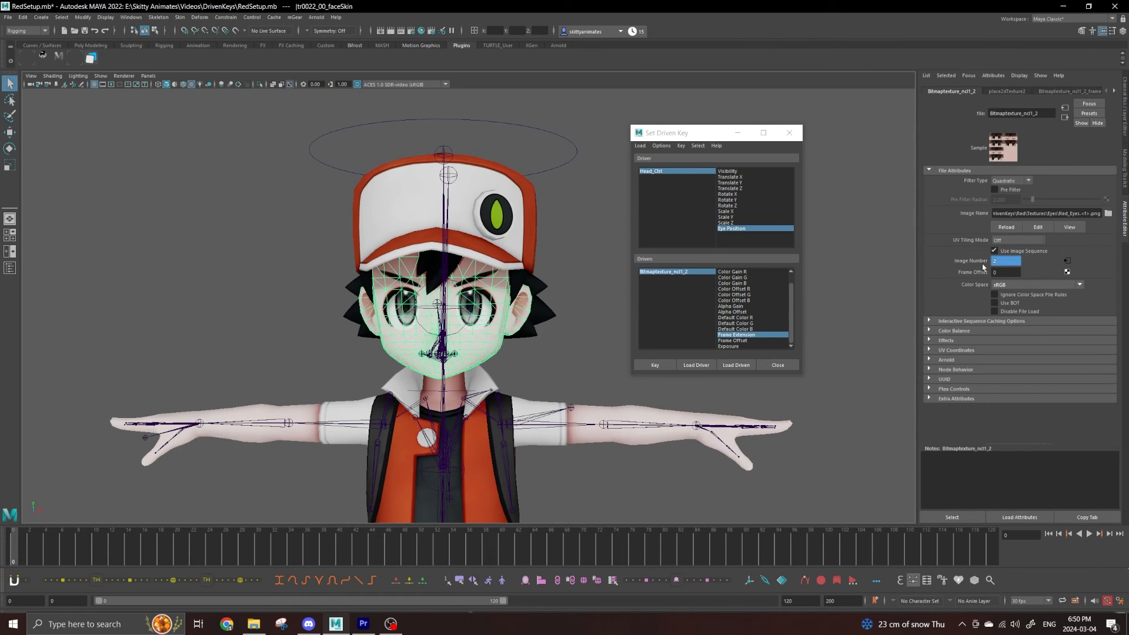
key(Return)
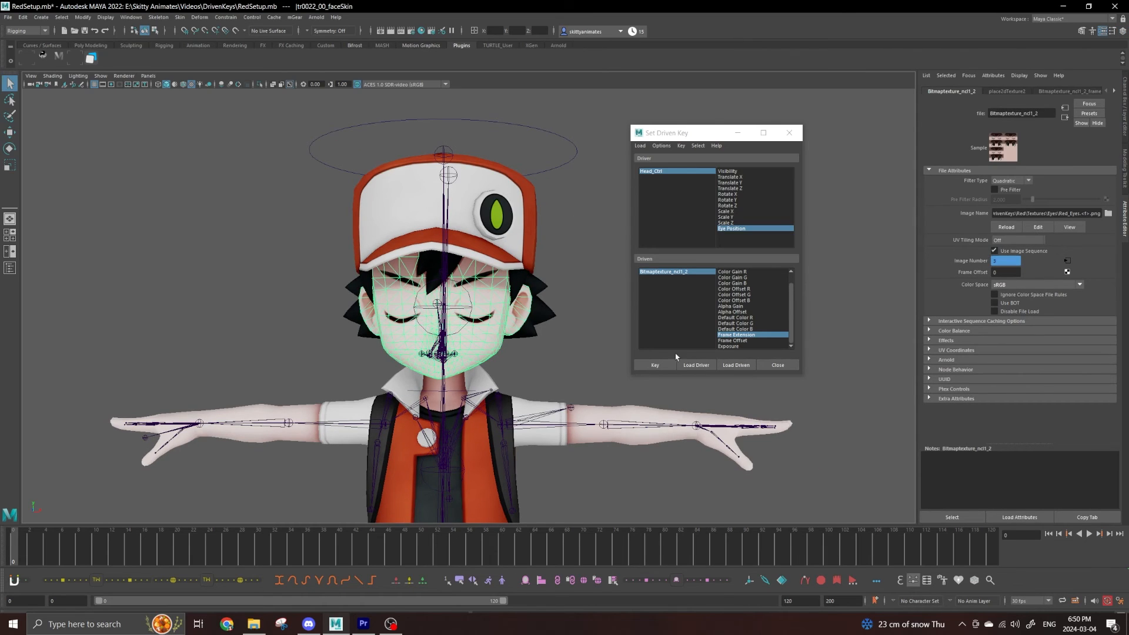
click(655, 367)
- Switch Head_Ctrl's Eye Position to LookRight and set a driven key for it on the eye texture's image number
click(576, 147)
key(ctrl+a)
click(1099, 171)
click(1095, 205)
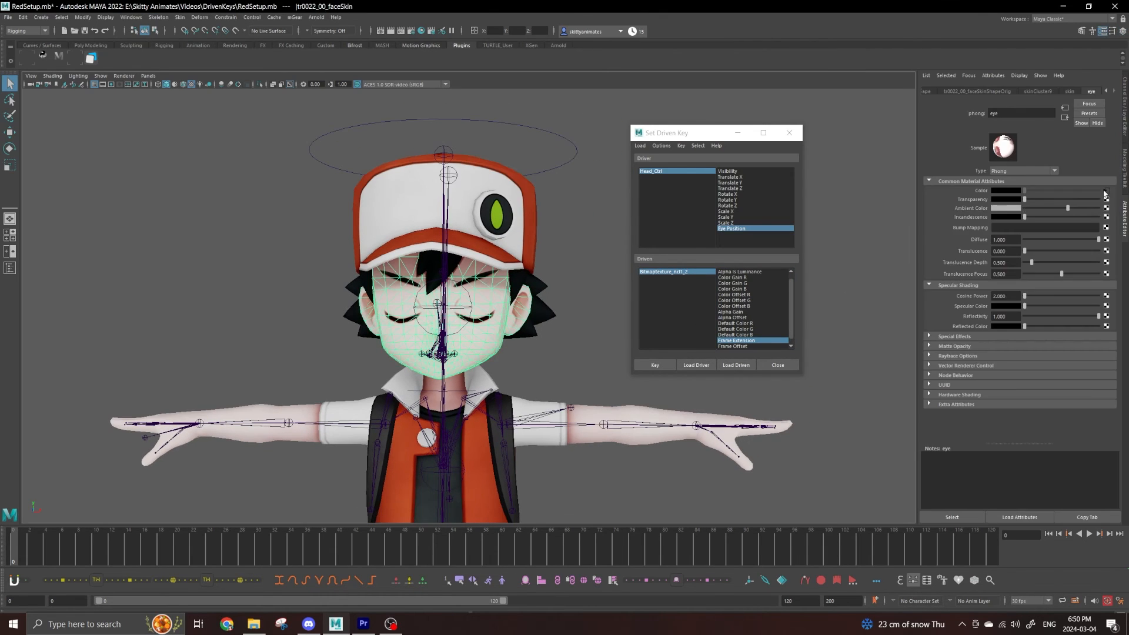
click(1106, 193)
key(Return)
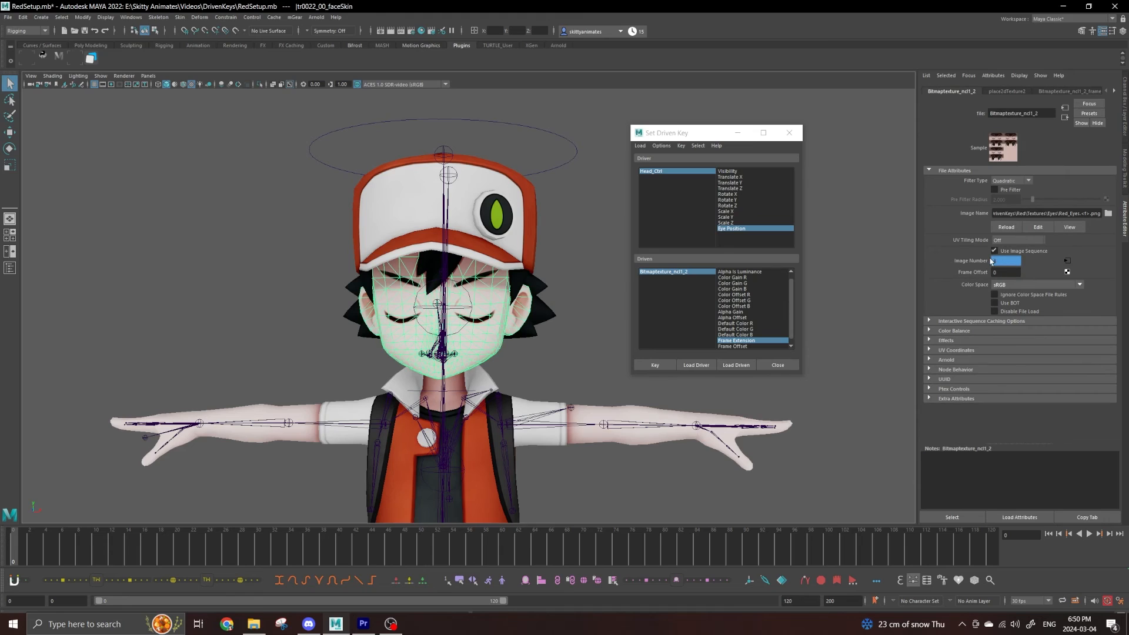
click(655, 365)
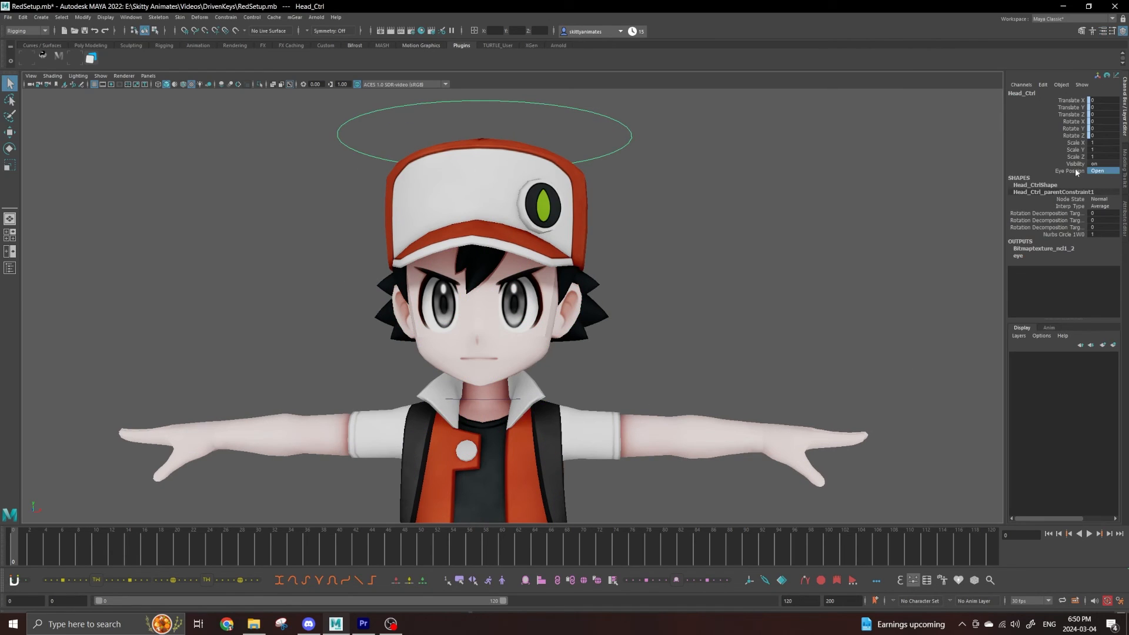
- Animate the eyes closing by keying Head_Ctrl's Eye Position as Open at frame 0, Halfway at frame 1 and Closed at frame 2
key(s)
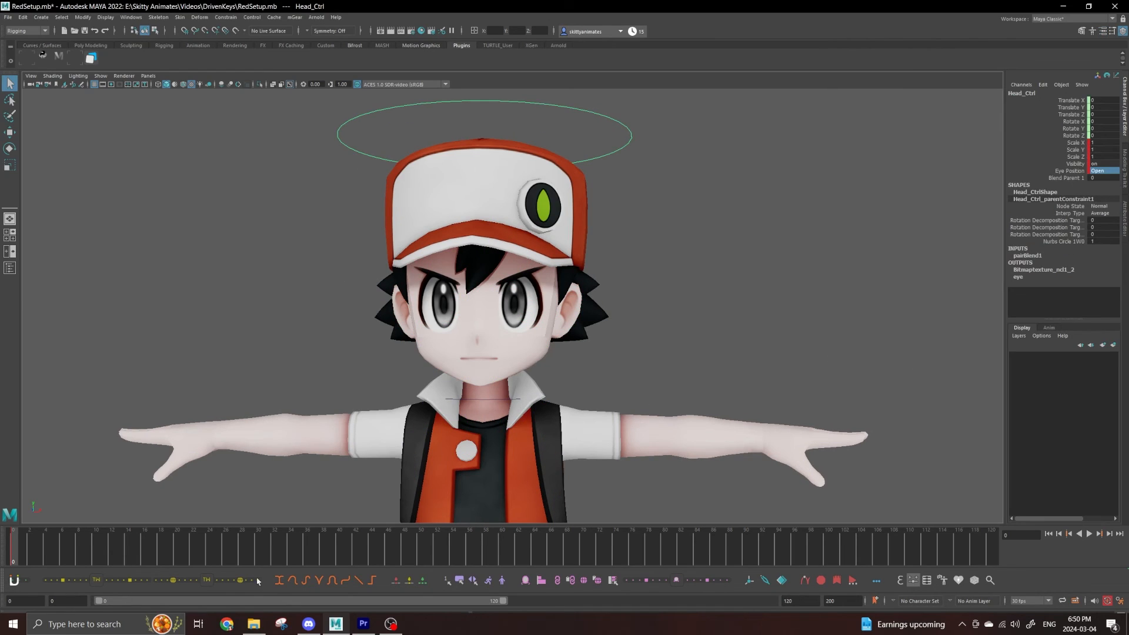
click(22, 554)
click(1100, 172)
click(1094, 188)
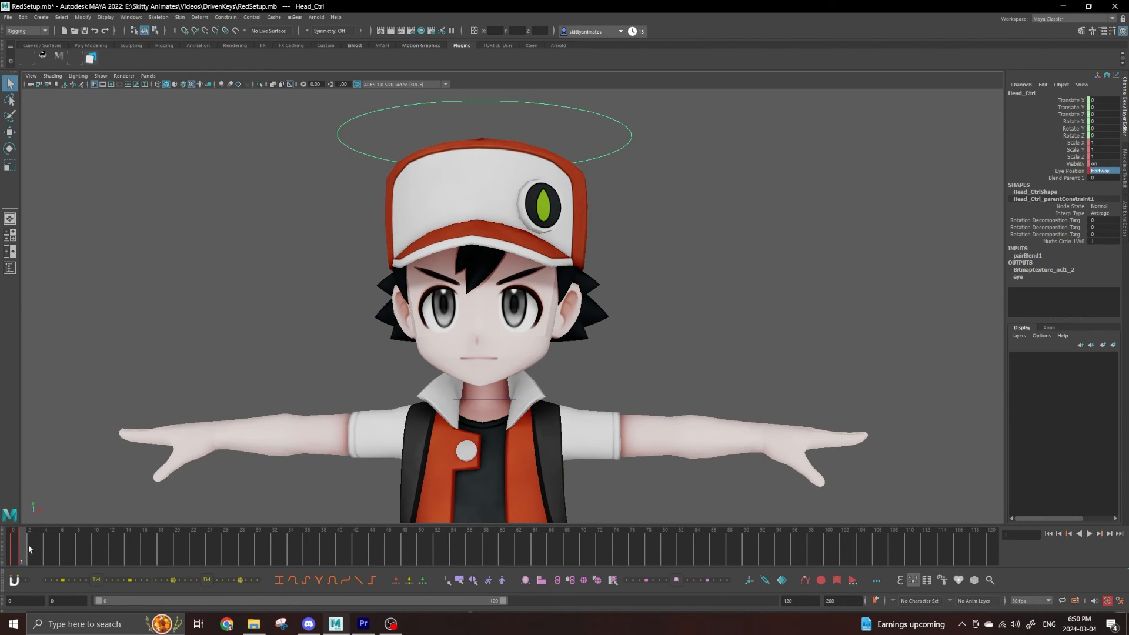
click(30, 550)
click(1100, 171)
click(1094, 197)
- Animate the eyes reopening by setting Eye Position to Halfway at frame 4, followed by Open
click(45, 553)
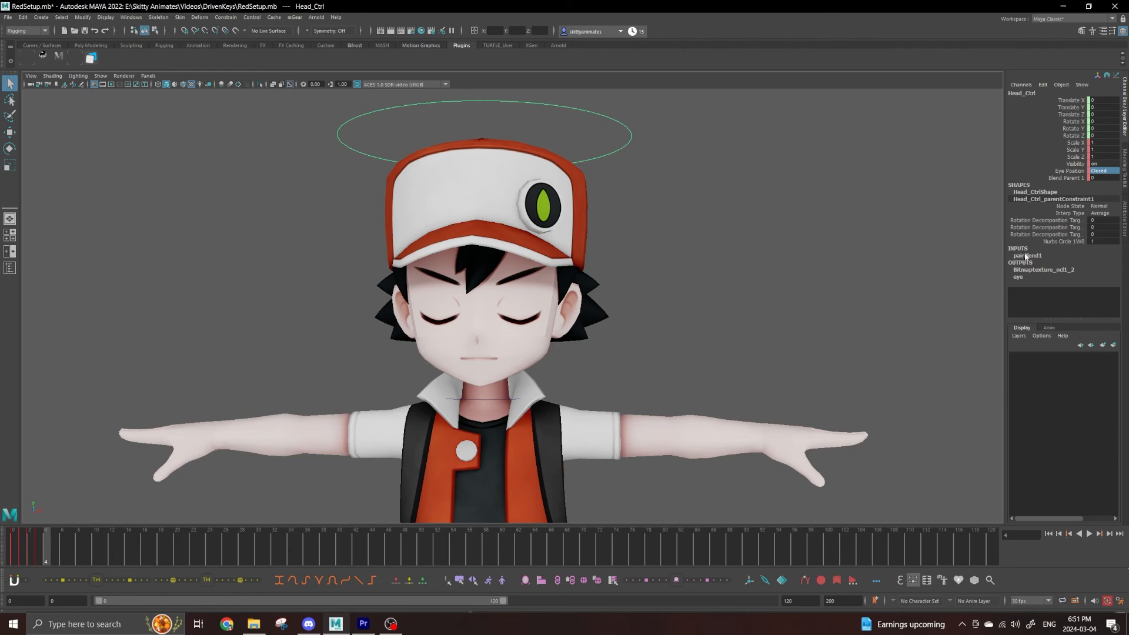
click(1100, 171)
click(1092, 187)
click(54, 552)
click(1100, 171)
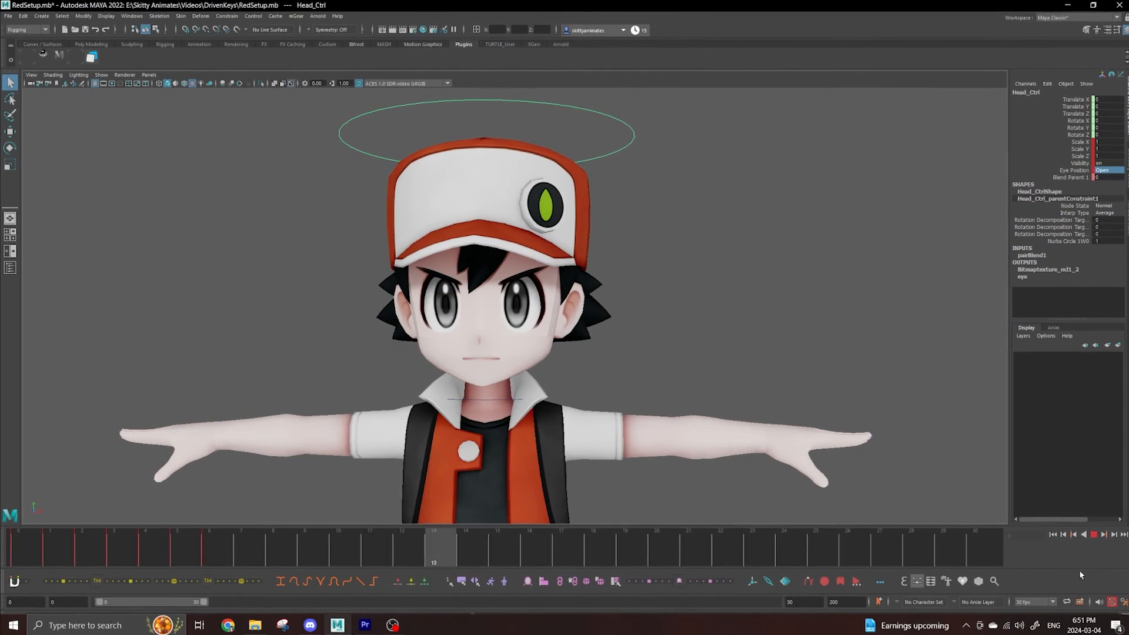